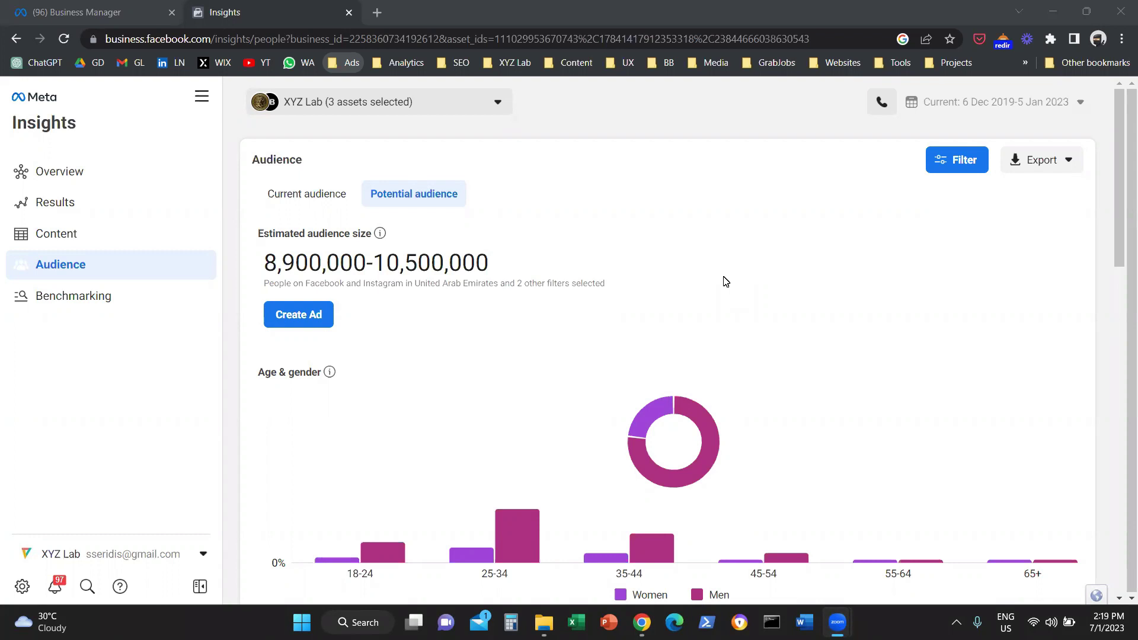
Search Google for 'facebook insights tool' in a new tab and open Meta's Audience Insights page
mouse_move(569, 286)
left_click(378, 11)
type("fa")
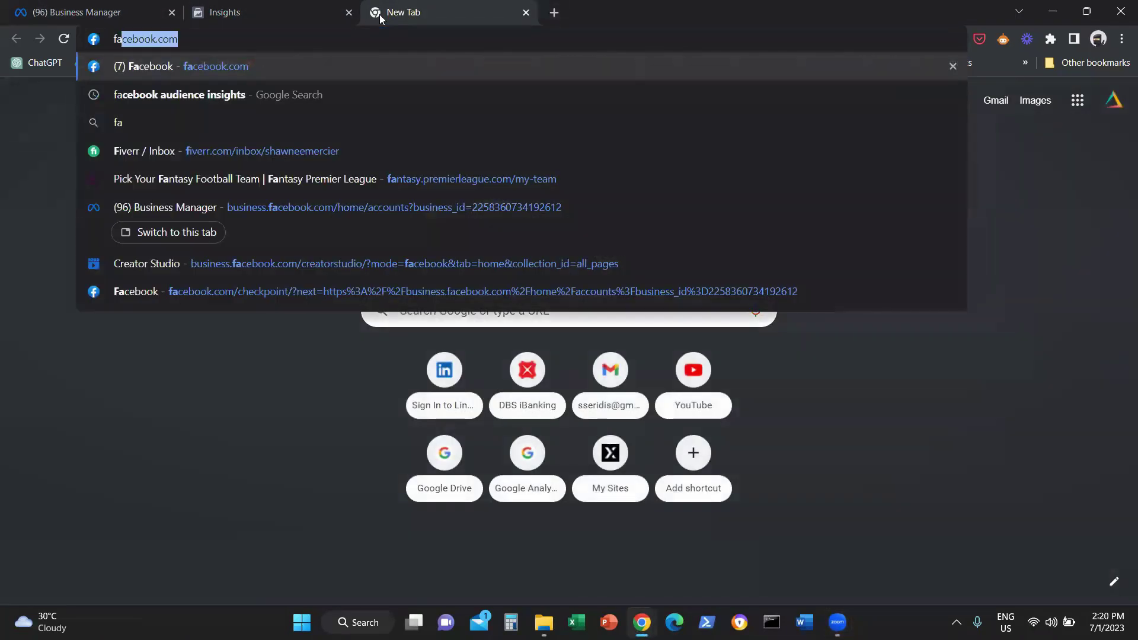
type("cebook insights tool")
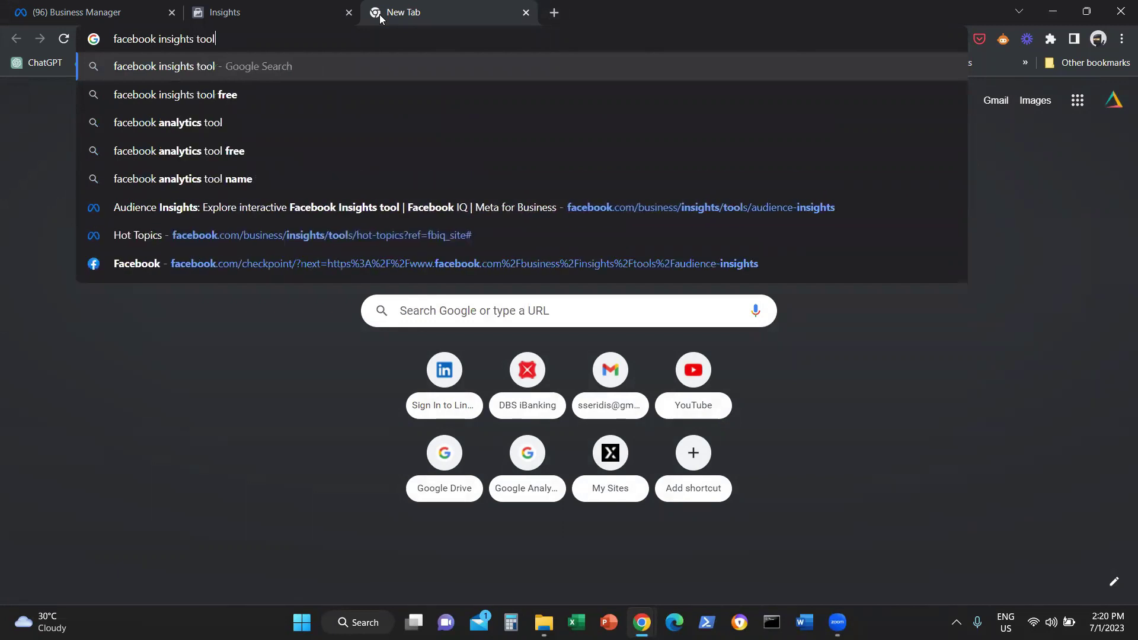
key("Return")
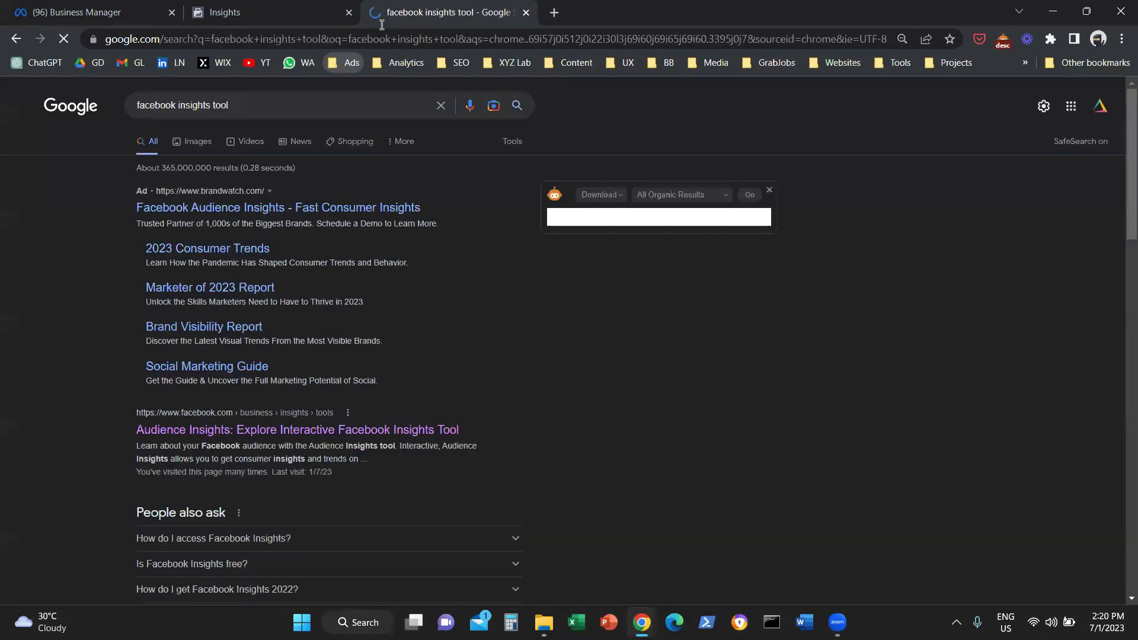
left_click_drag(136, 431, 442, 434)
left_click(295, 430)
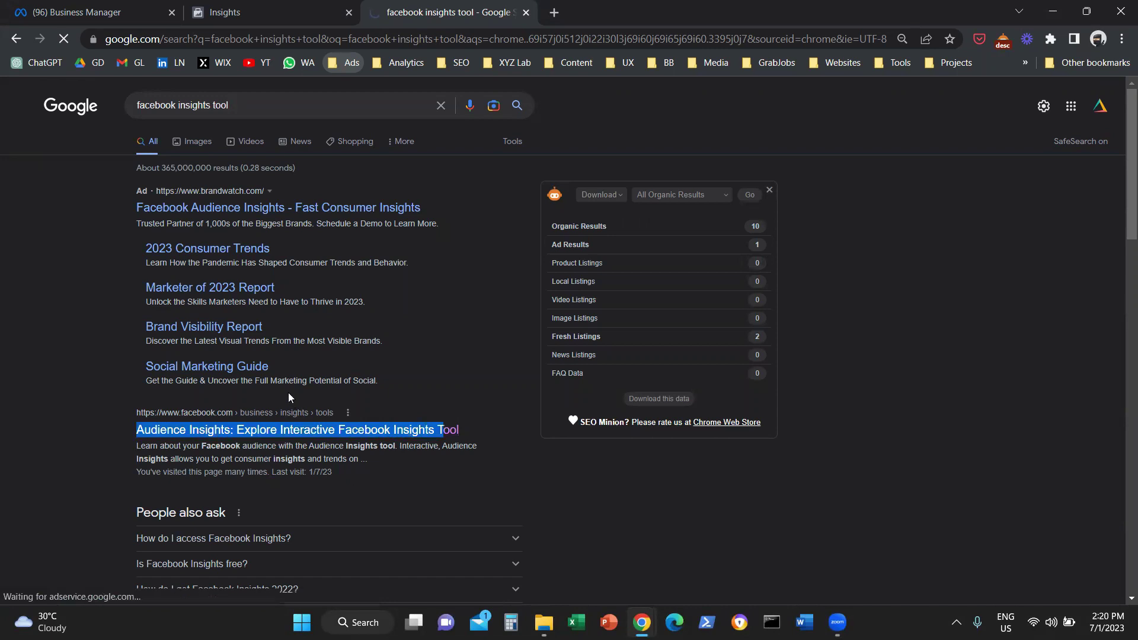
left_click(345, 38)
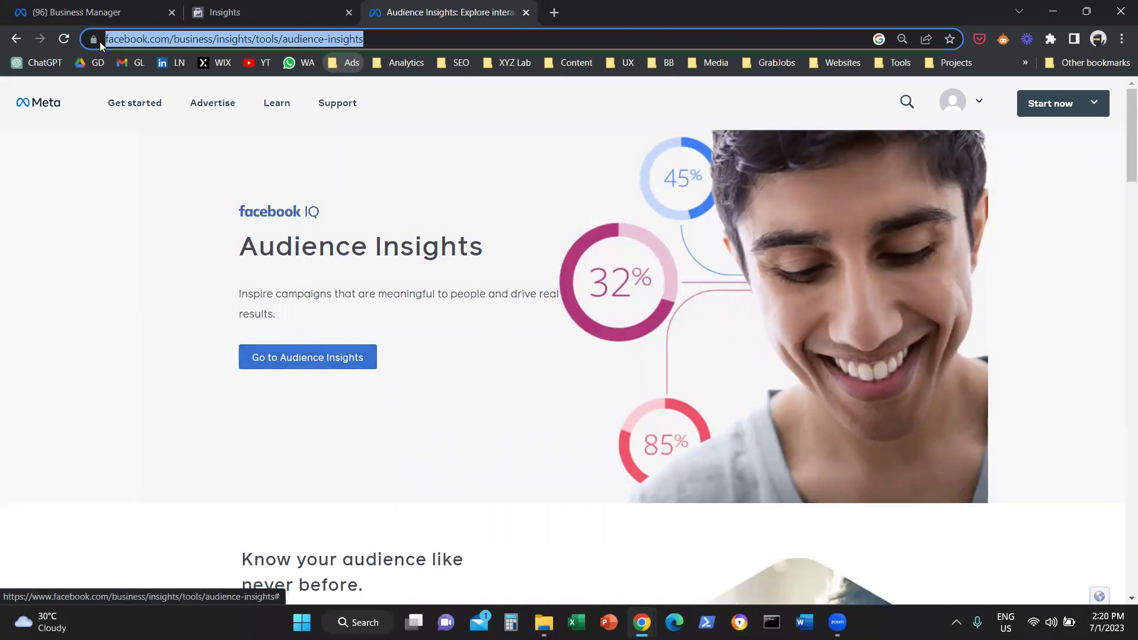
Browse the Business Manager All tools menu for Insights under Analyse and report, then return to Insights
left_click(98, 9)
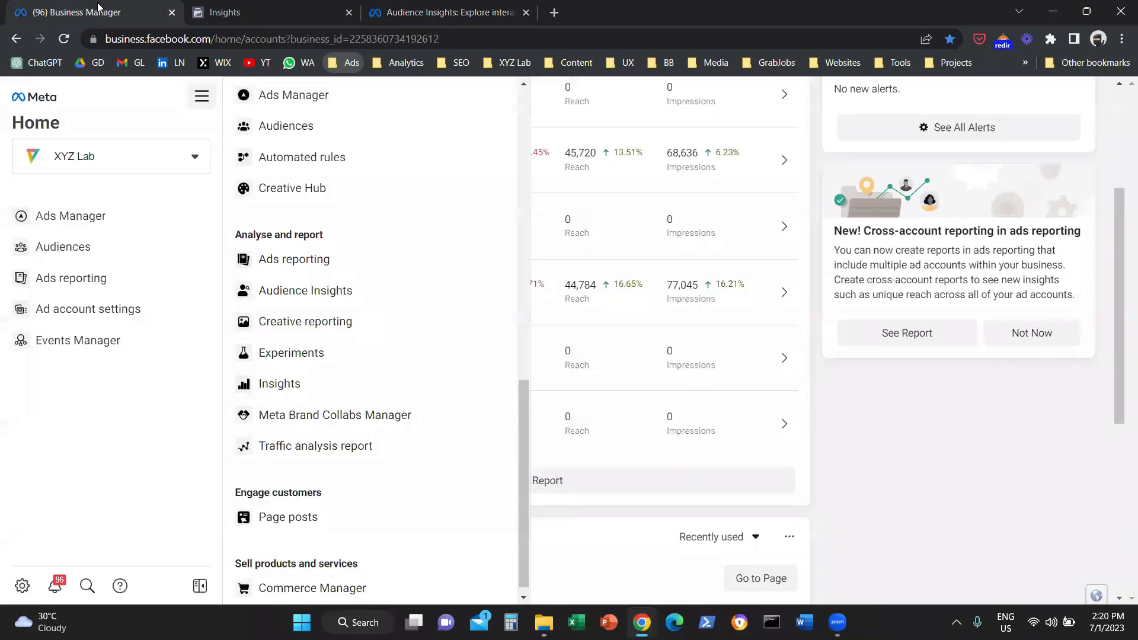
scroll(316, 335, "up", 5)
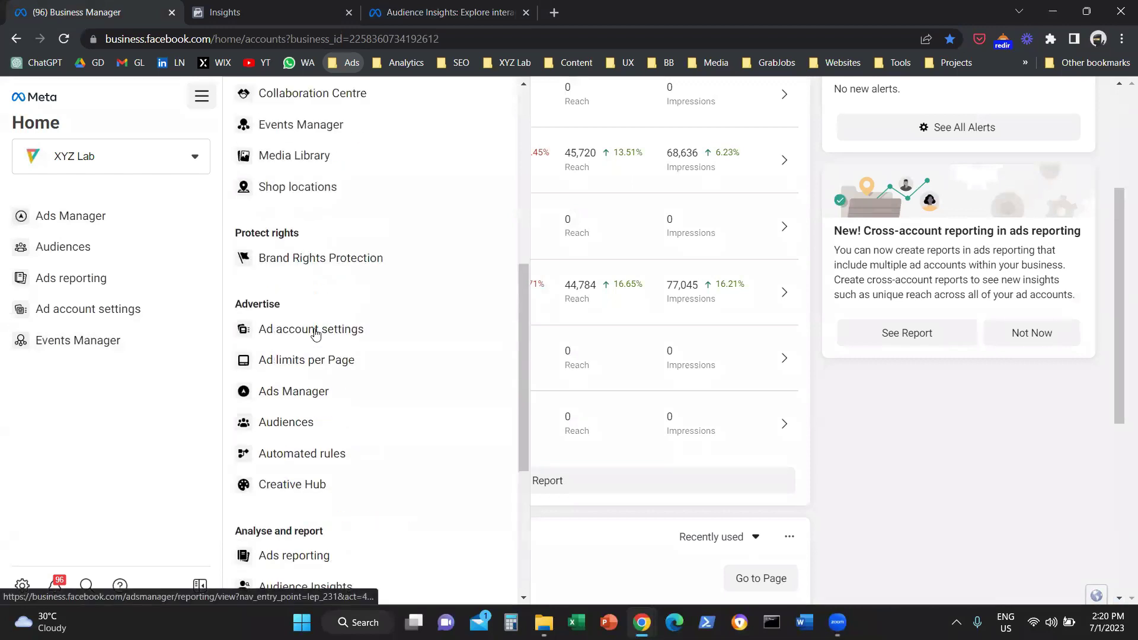
scroll(315, 335, "up", 8)
left_click(202, 100)
left_click(203, 102)
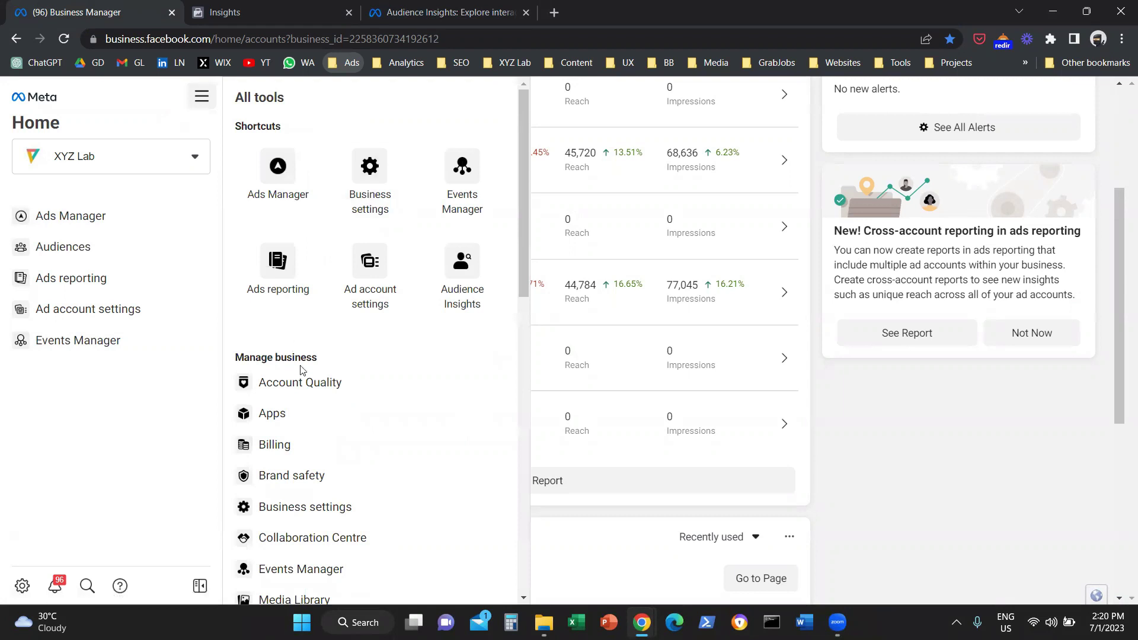
scroll(300, 370, "down", 13)
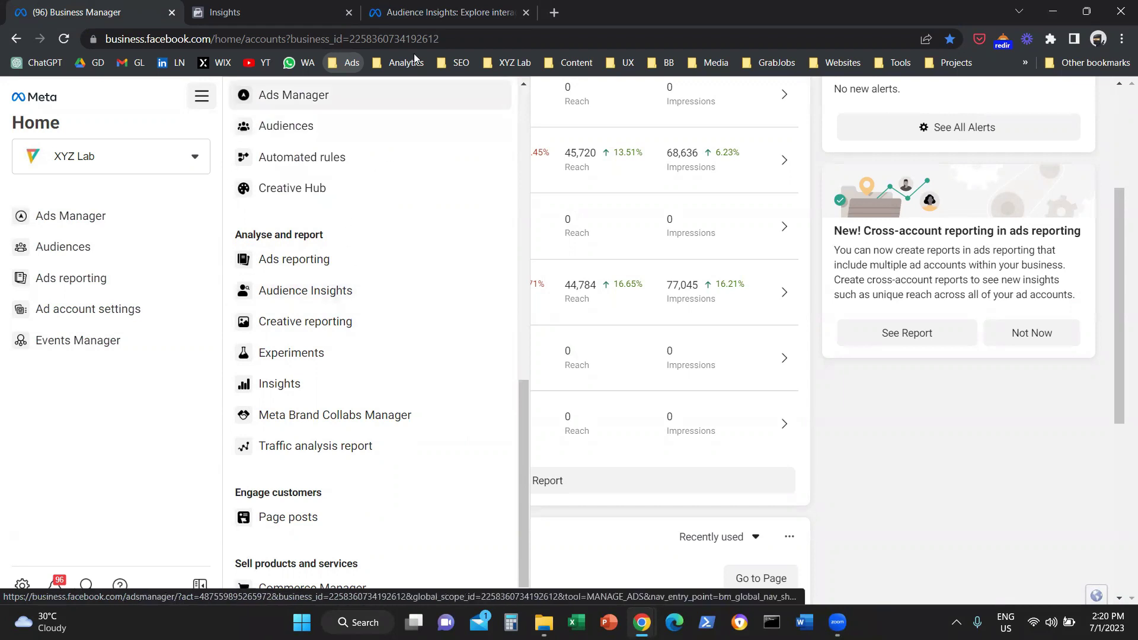
left_click(266, 12)
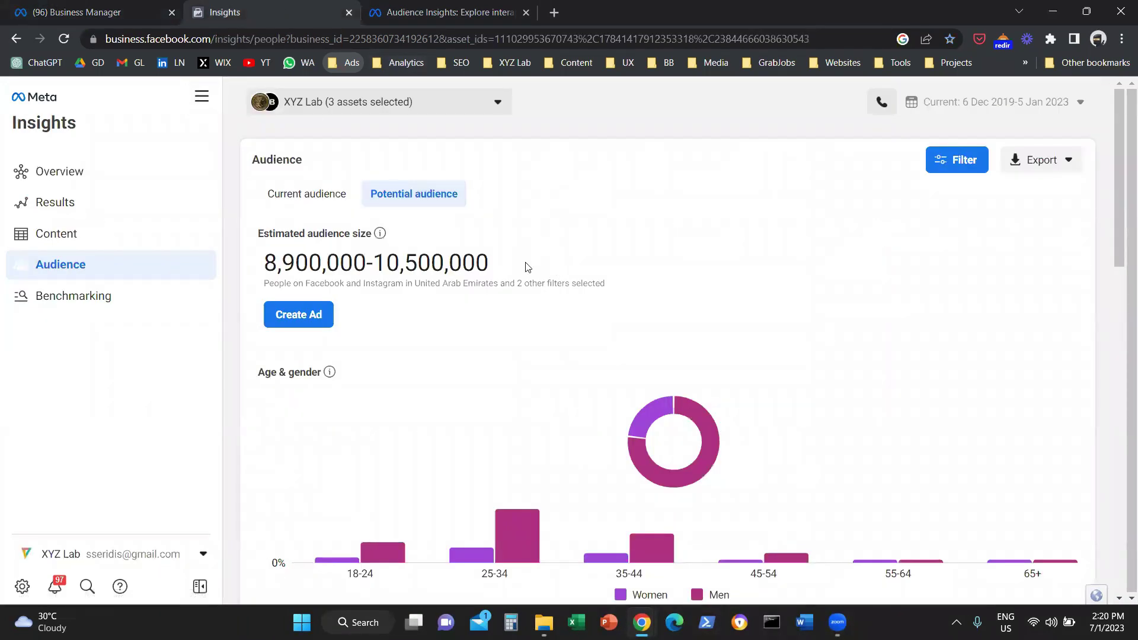
Mark the audience views, show Current audience (570 Facebook, 980 Instagram followers), and open the XYZ Lab asset picker
key("ctrl+2")
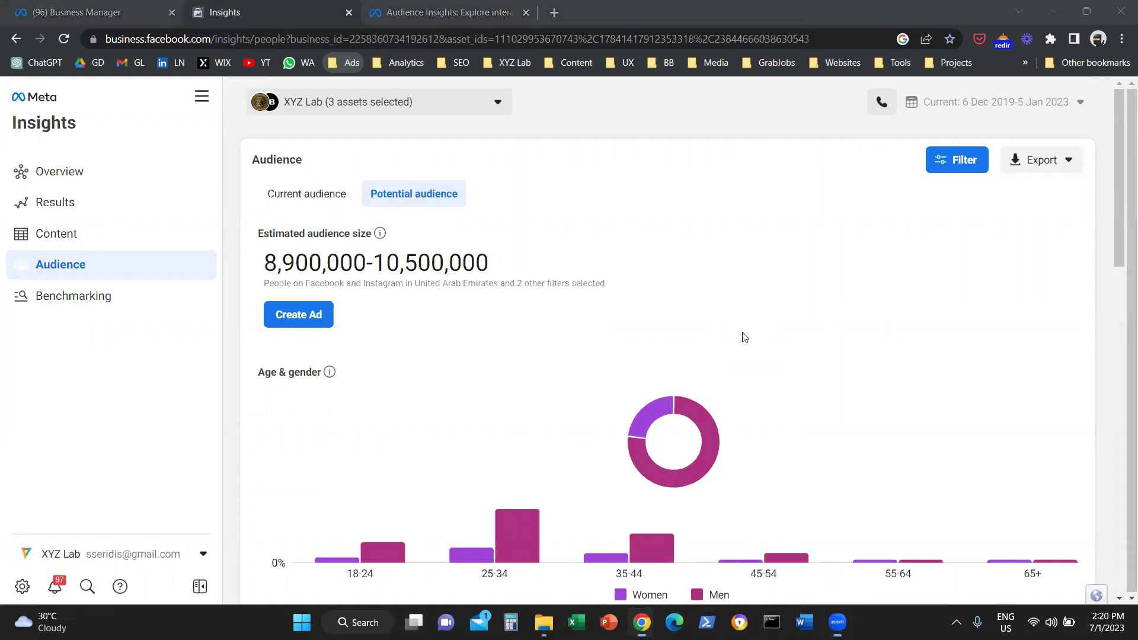
left_click_drag(256, 205, 266, 177)
left_click_drag(477, 173, 485, 208)
left_click(326, 201)
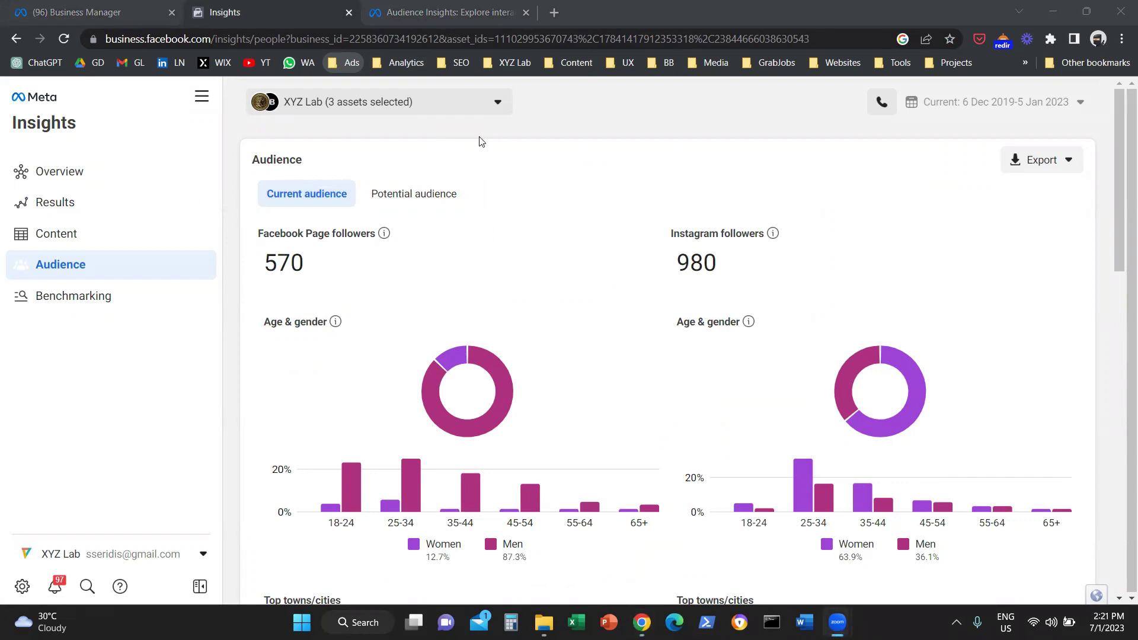
left_click(497, 104)
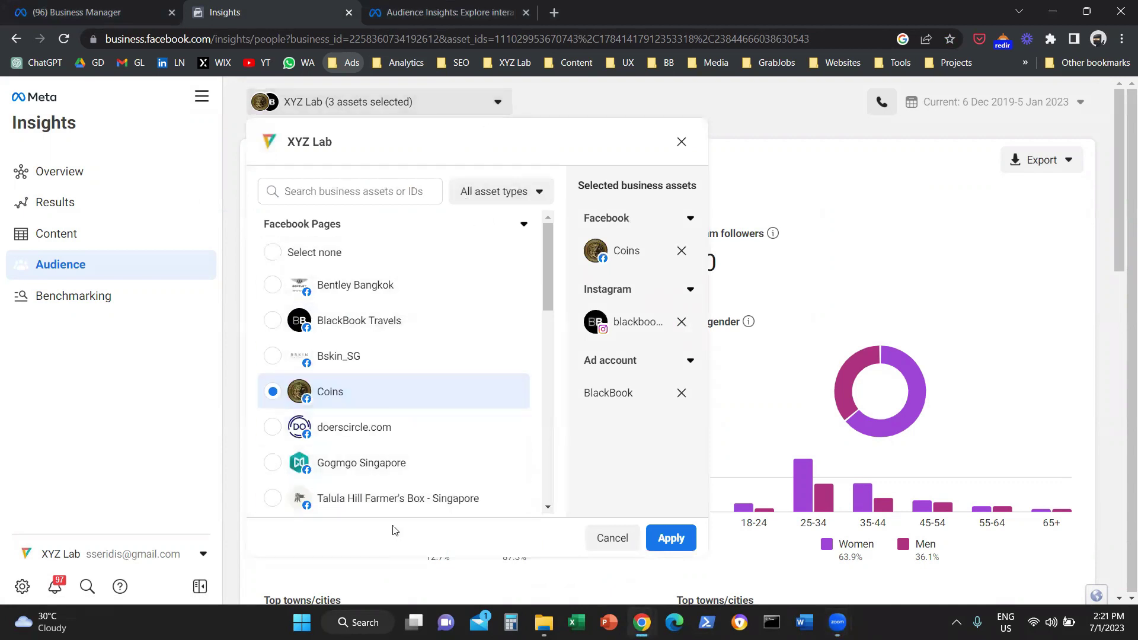
Review the selected Page, Instagram and ad accounts and the business list, then cancel the asset picker
scroll(413, 523, "down", 10)
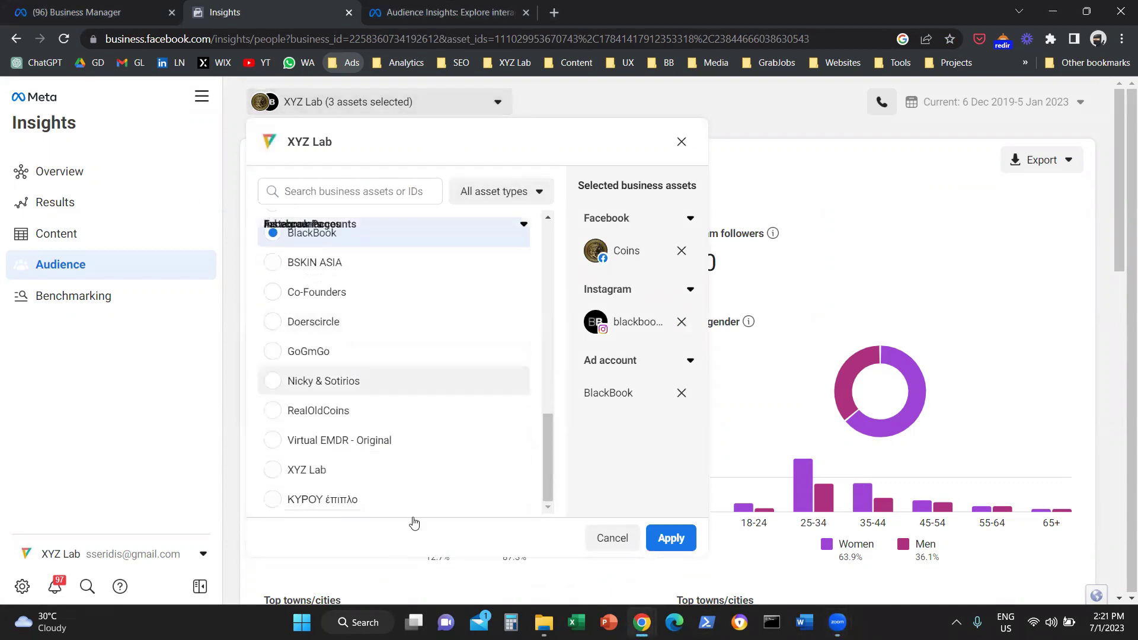
scroll(414, 509, "up", 5)
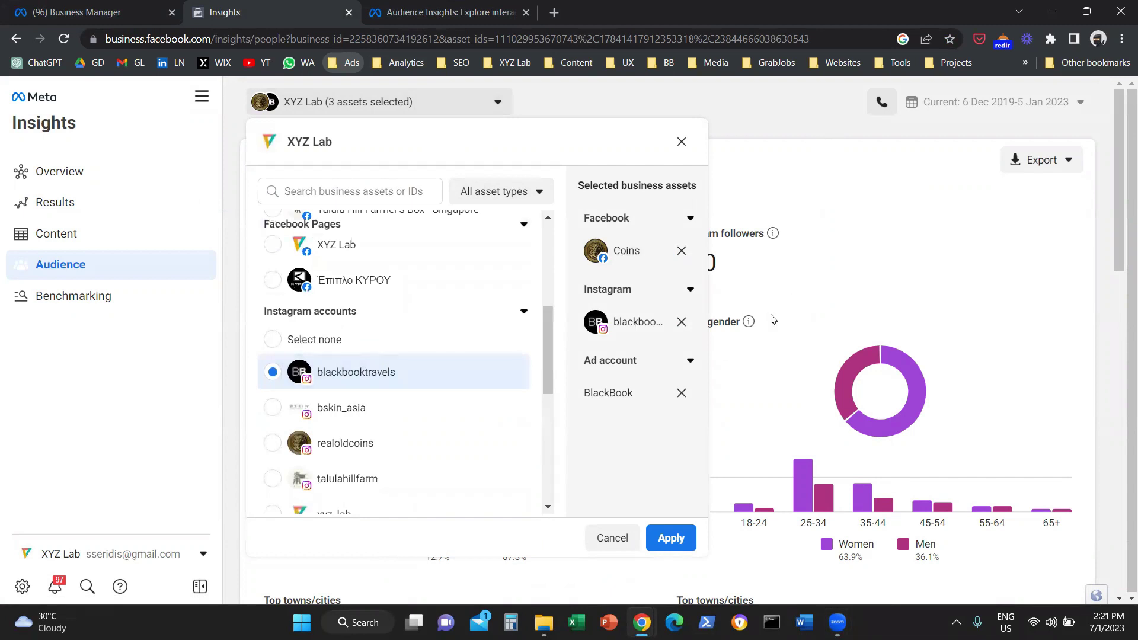
mouse_move(234, 436)
left_mouse_down()
mouse_move(173, 539)
mouse_move(188, 529)
left_mouse_up()
left_click(185, 563)
scroll(136, 459, "down", 5)
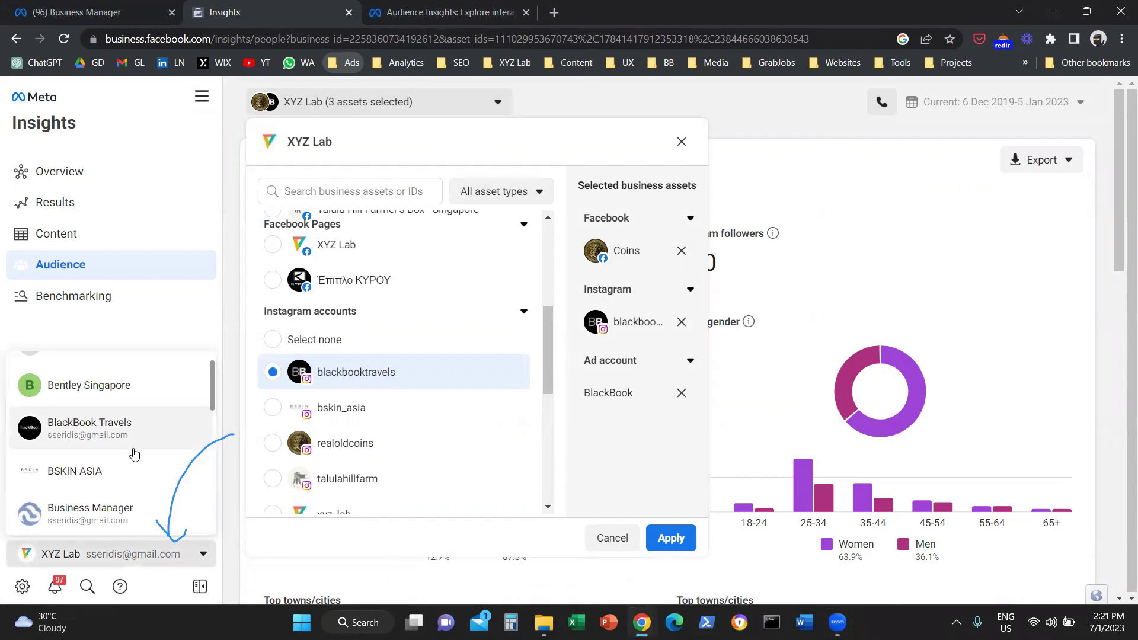
scroll(137, 459, "up", 3)
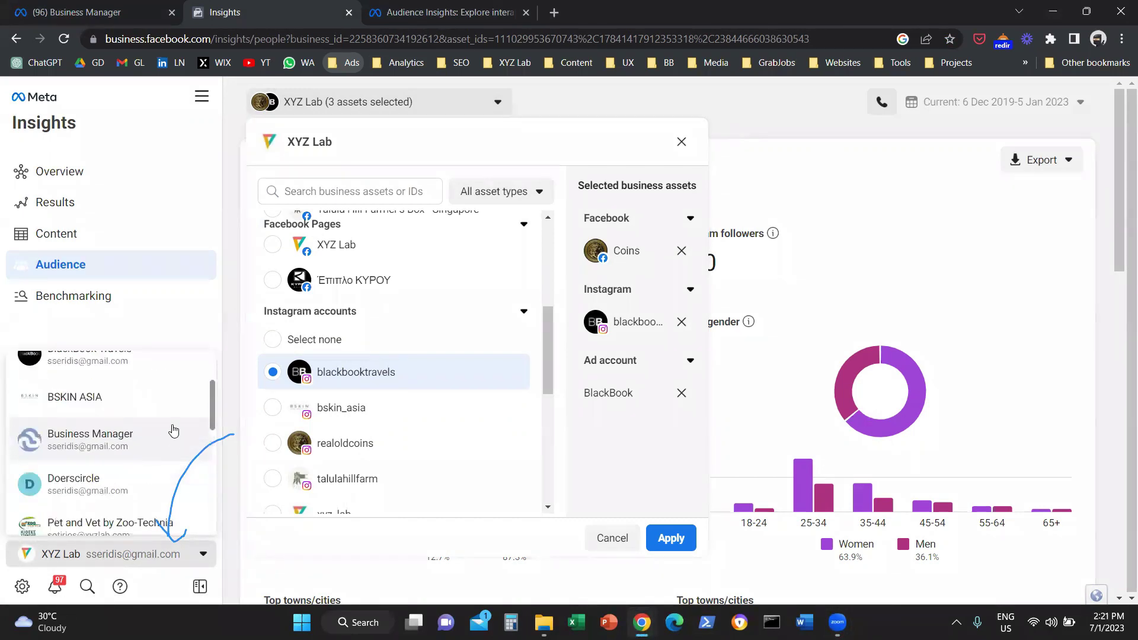
left_click(242, 287)
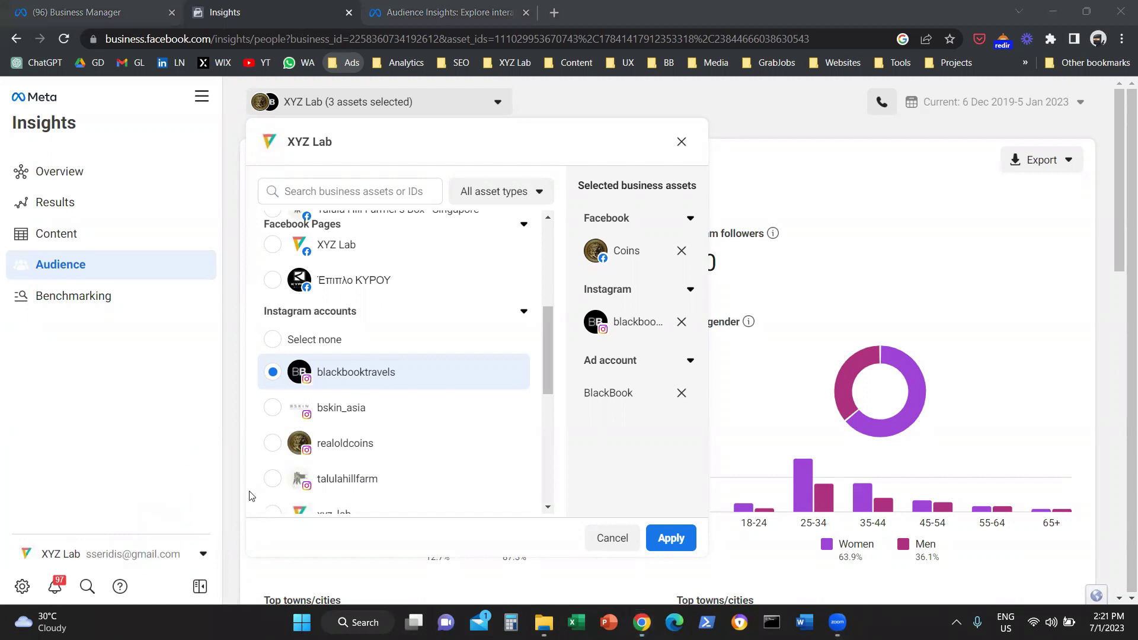
left_click(682, 142)
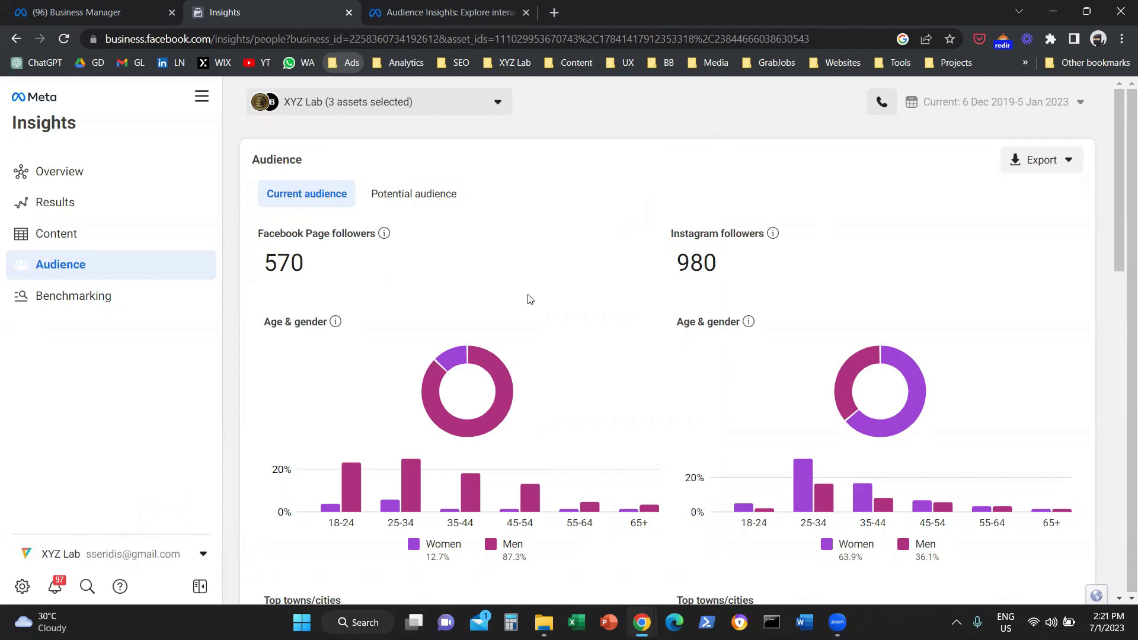
scroll(520, 302, "down", 1)
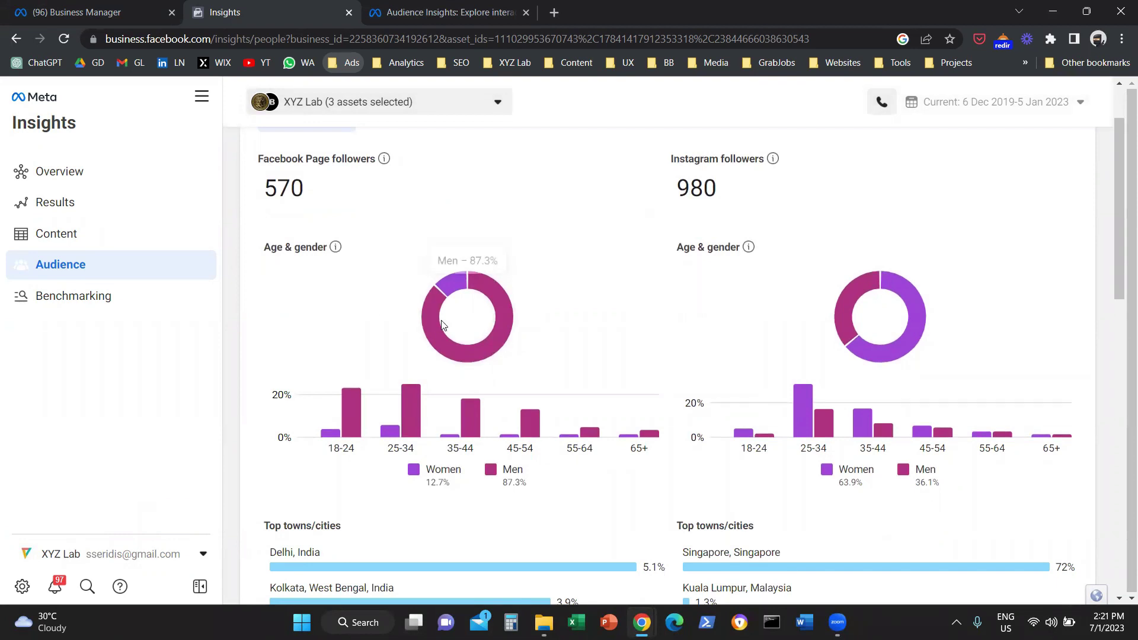
mouse_move(460, 291)
mouse_move(434, 310)
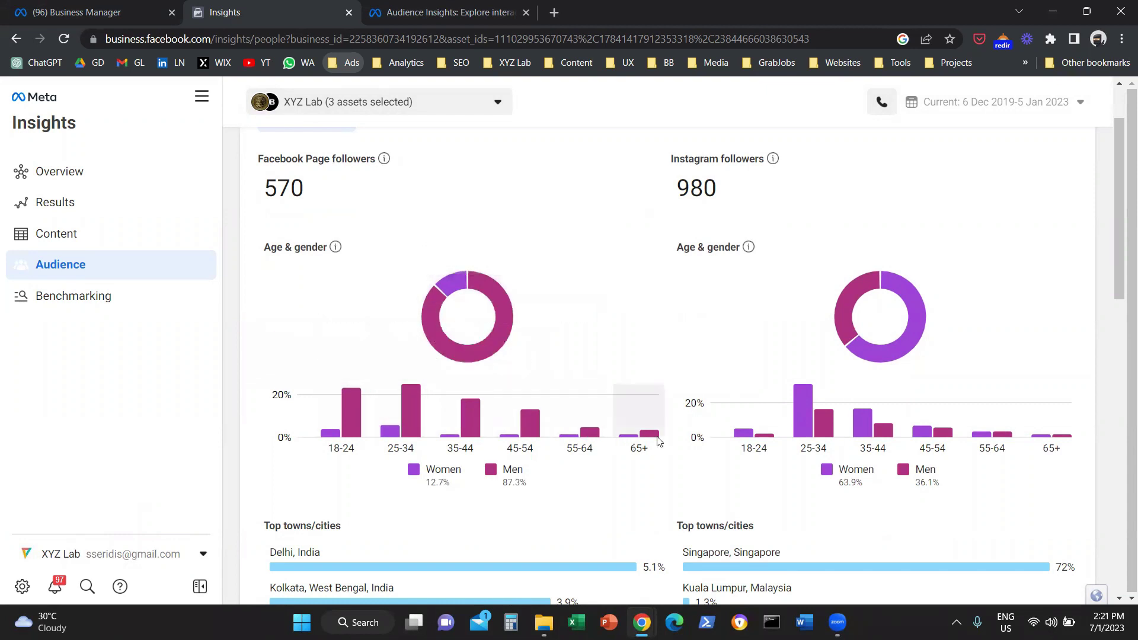
left_click_drag(320, 158, 702, 159)
scroll(469, 295, "down", 3)
scroll(468, 295, "down", 2)
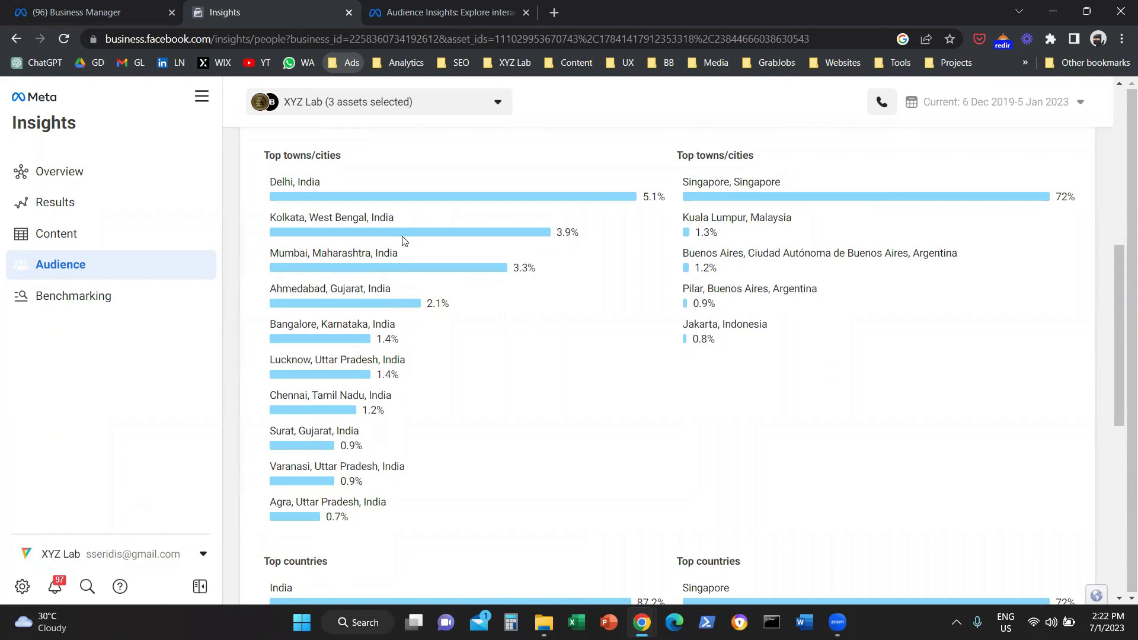
scroll(404, 240, "down", 7)
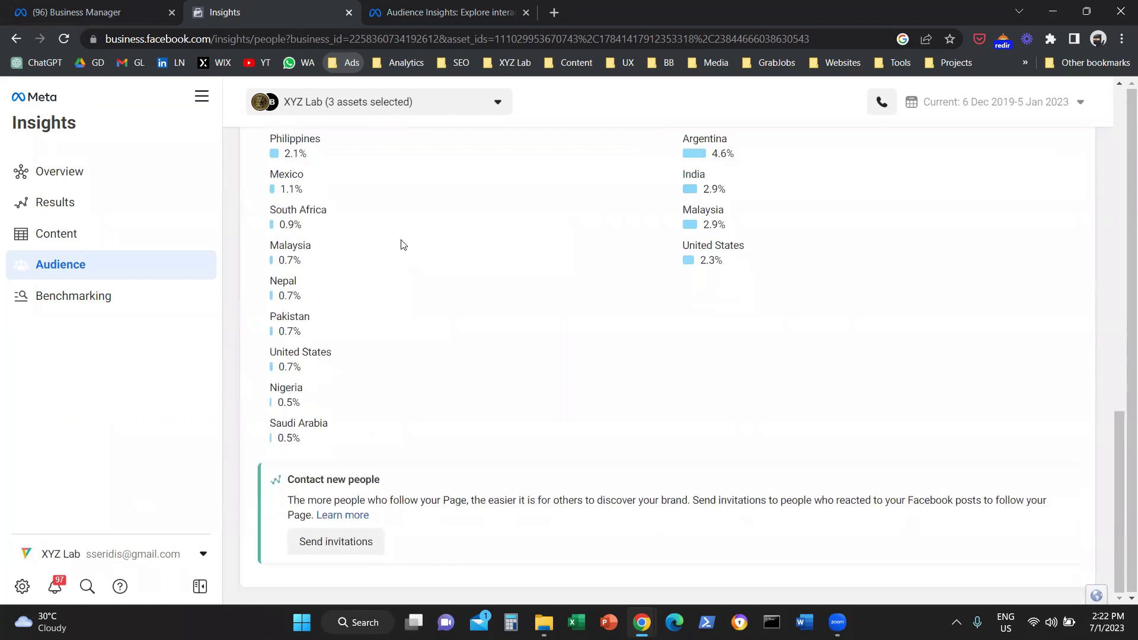
scroll(402, 245, "up", 20)
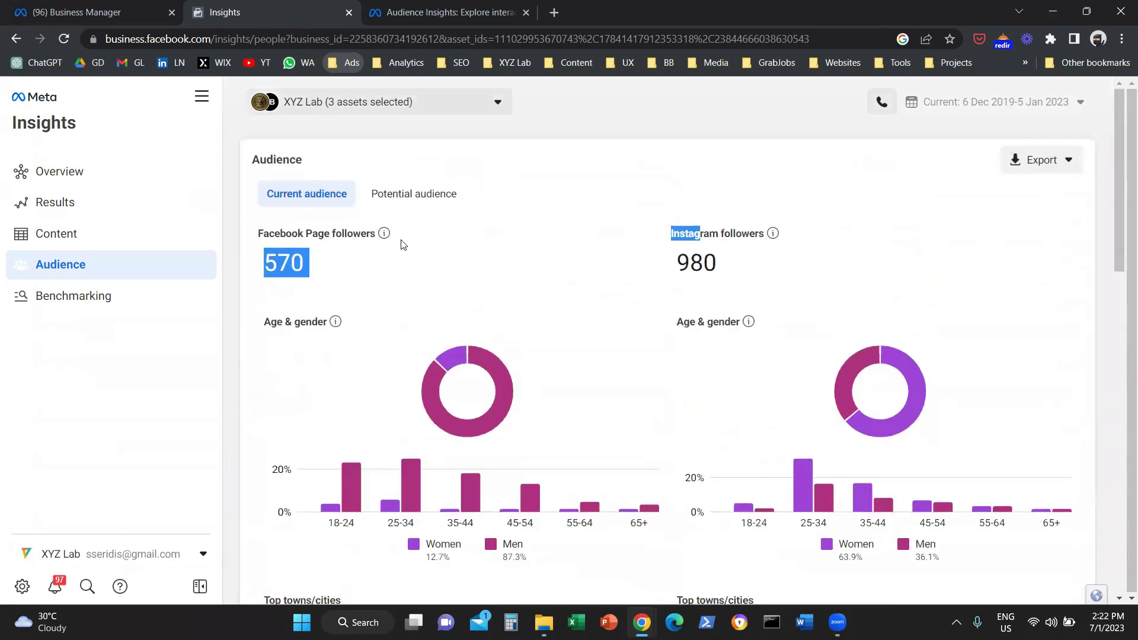
left_click(529, 216)
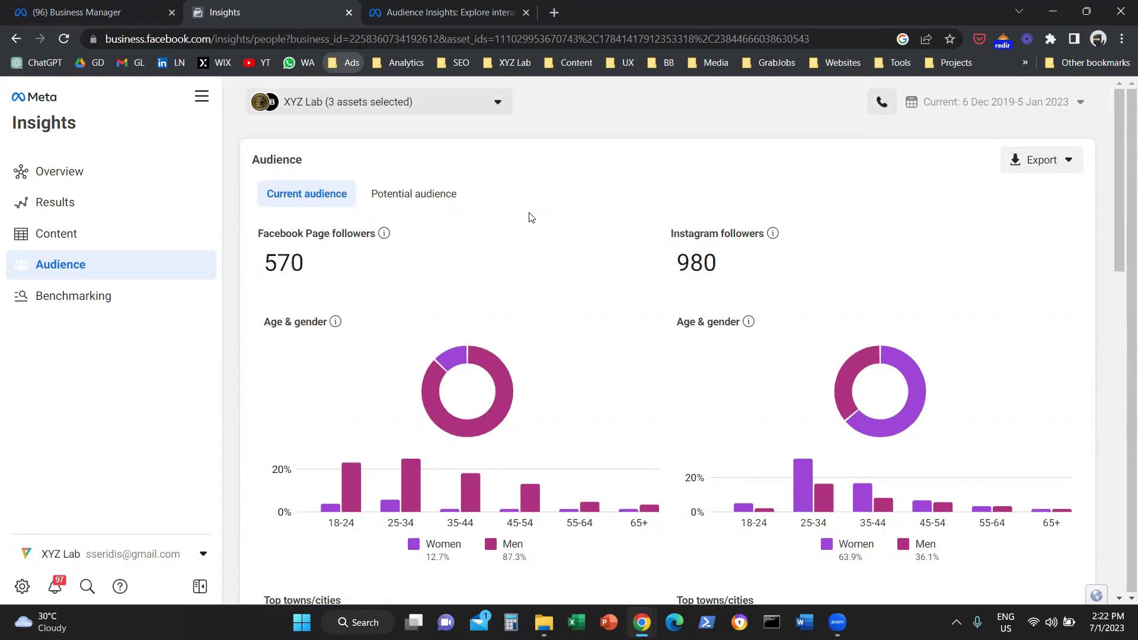
Switch to Potential audience and set the Location filter to Indonesia (Country)
left_click(442, 200)
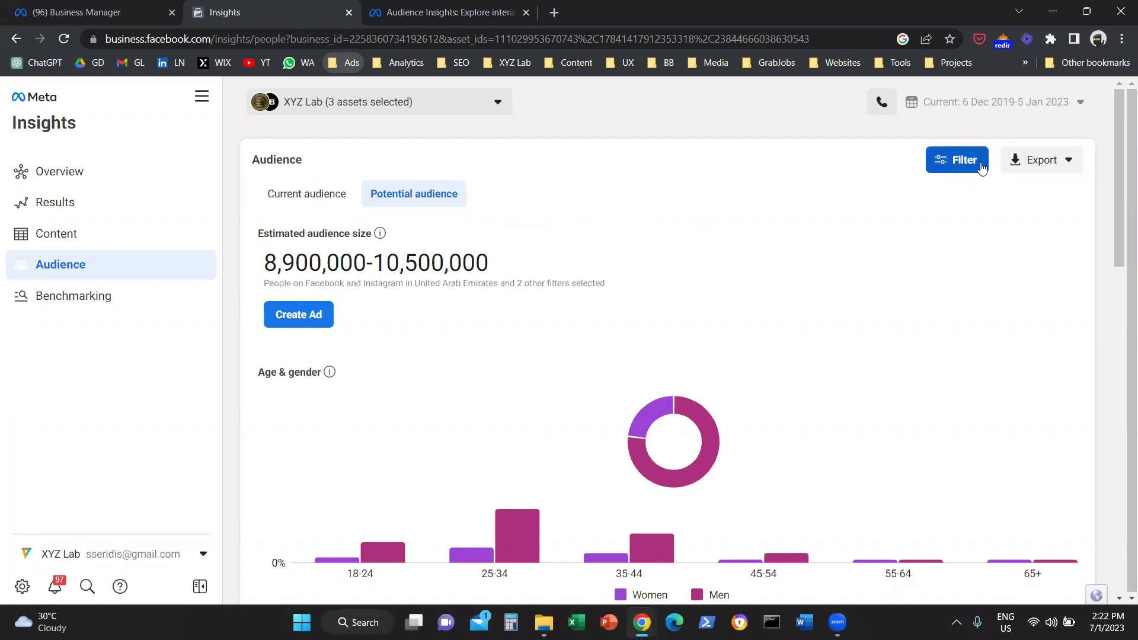
left_click(981, 168)
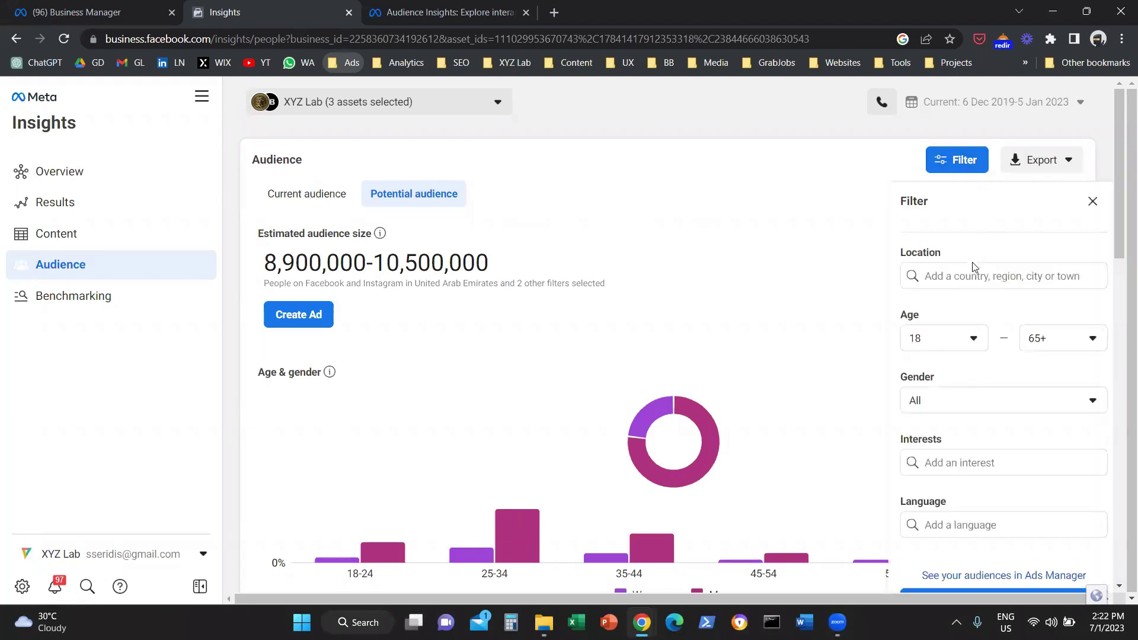
left_click(984, 277)
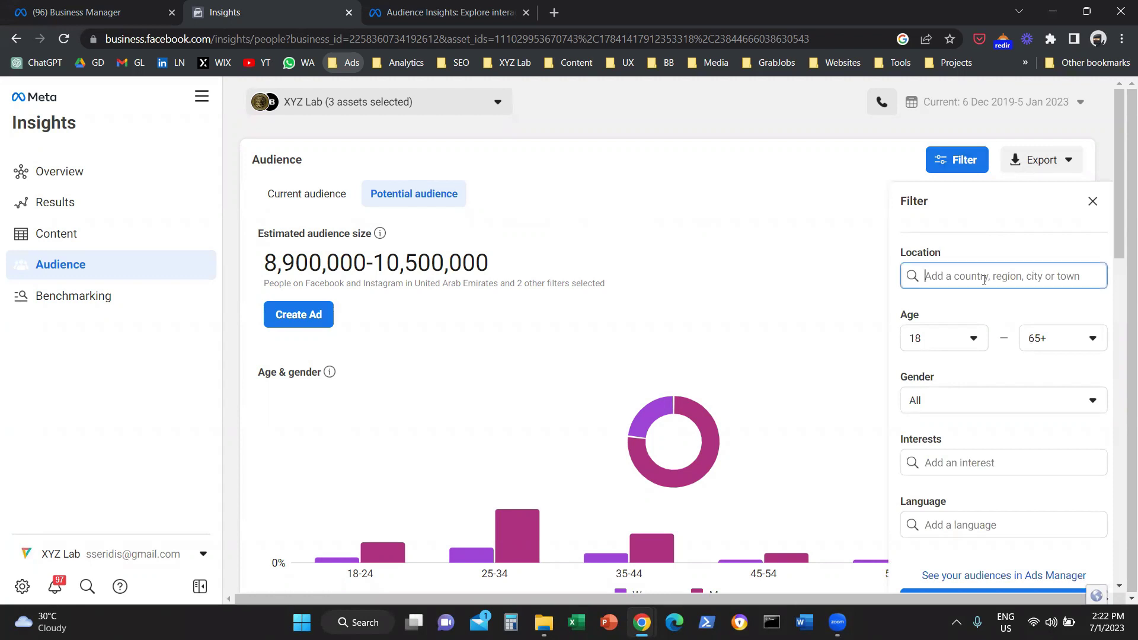
type("indonesia")
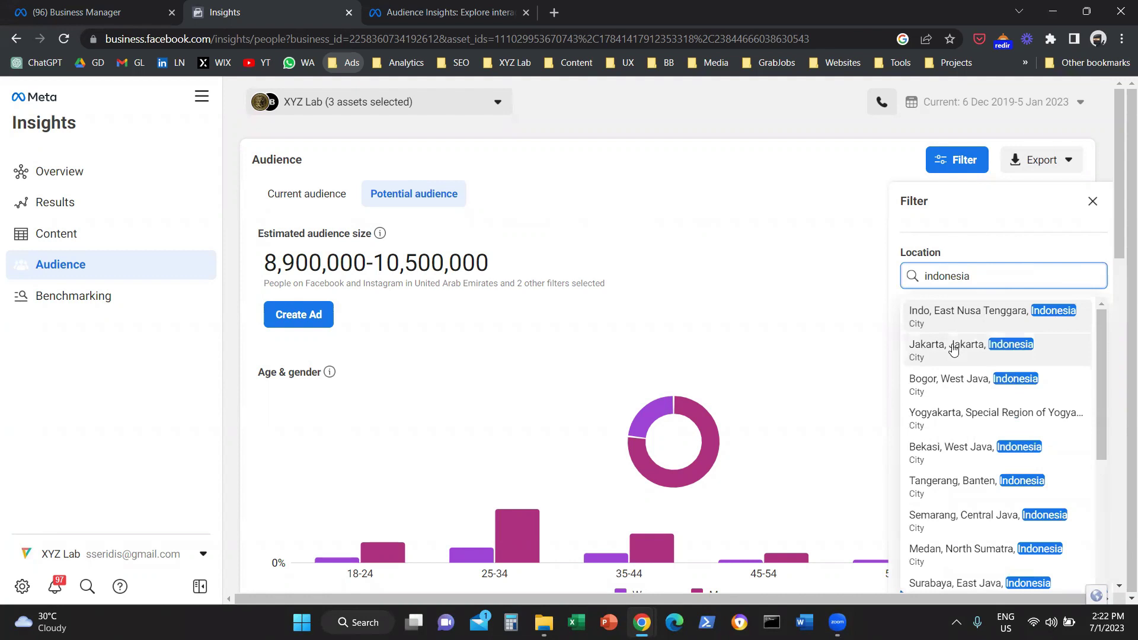
scroll(988, 425, "down", 3)
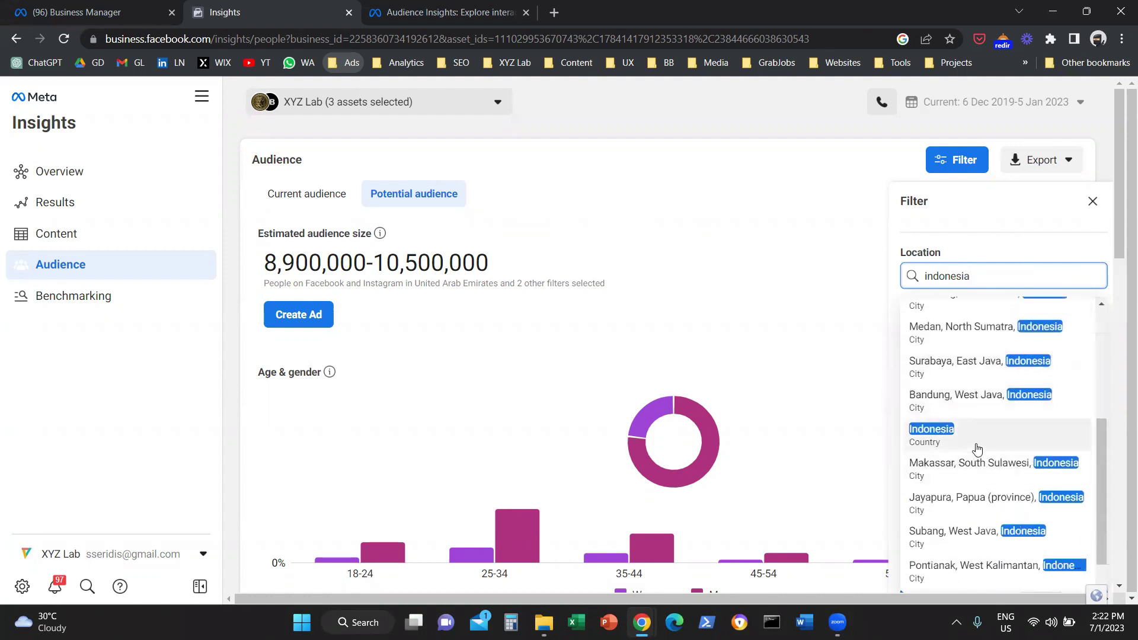
left_click(1001, 441)
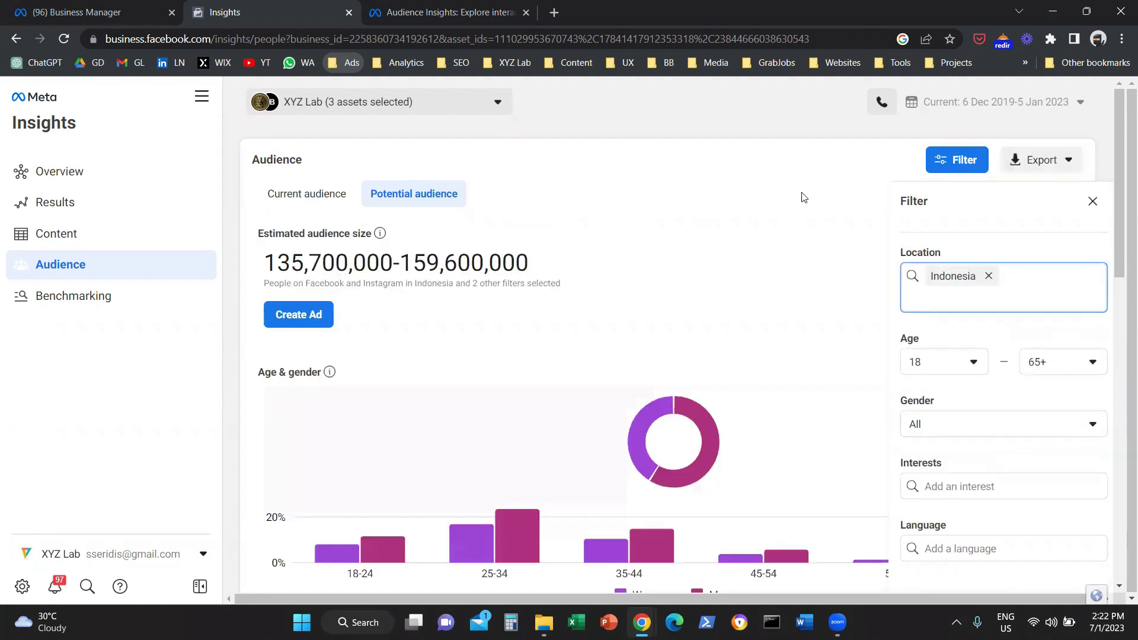
left_click(804, 196)
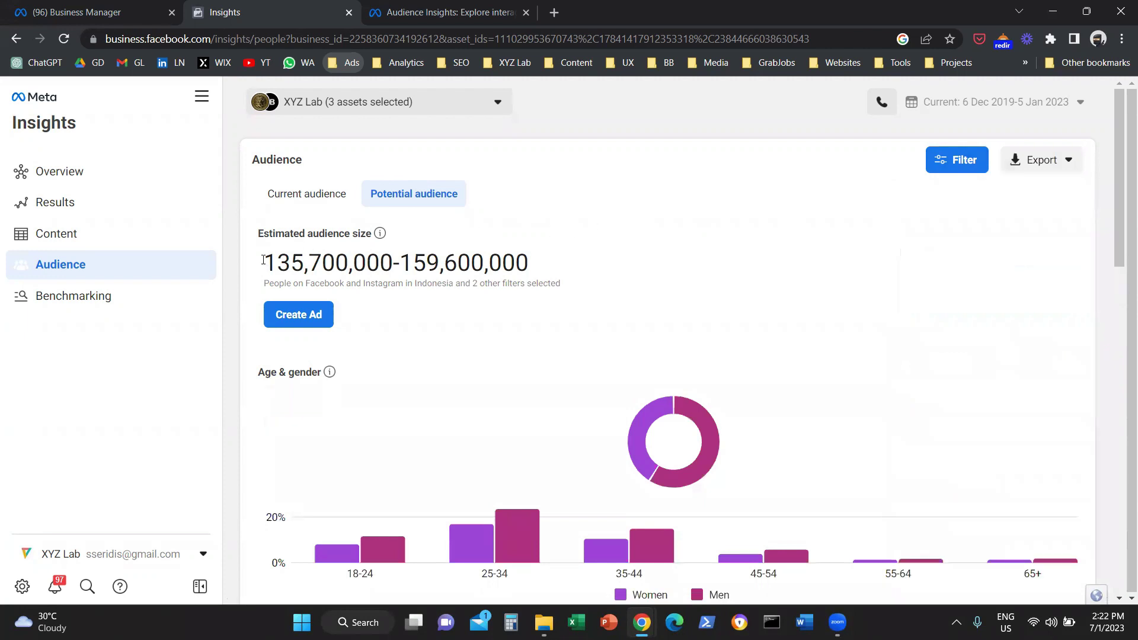
Highlight the 135,700,000–159,600,000 Indonesia estimate and recheck the filters: ages 18–65+, all genders
left_click_drag(257, 233, 365, 234)
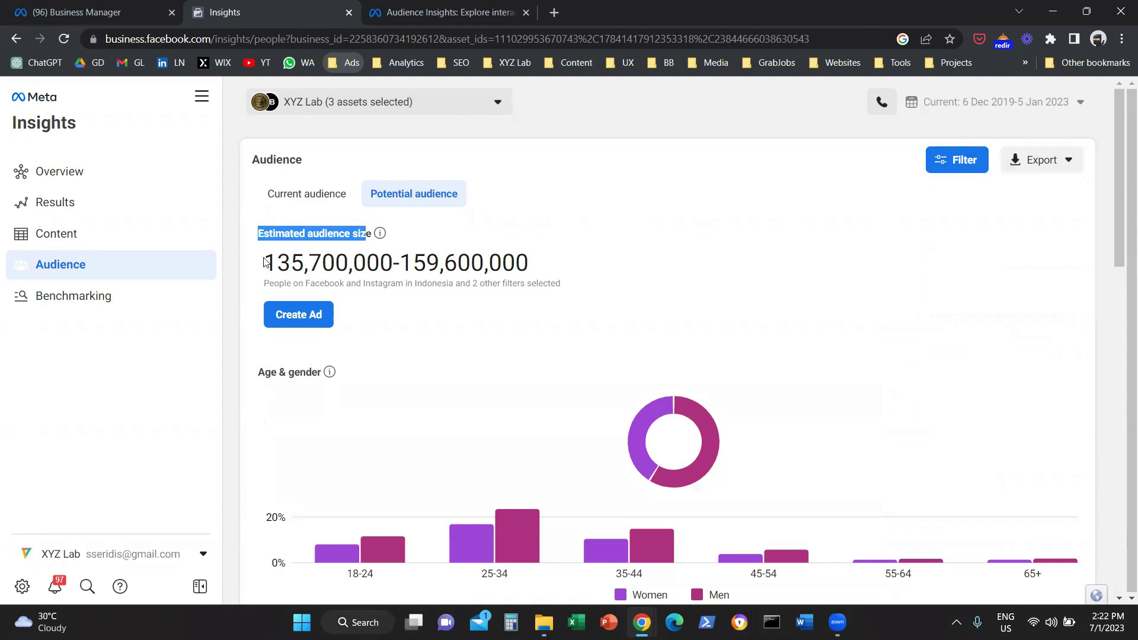
left_click_drag(266, 262, 541, 266)
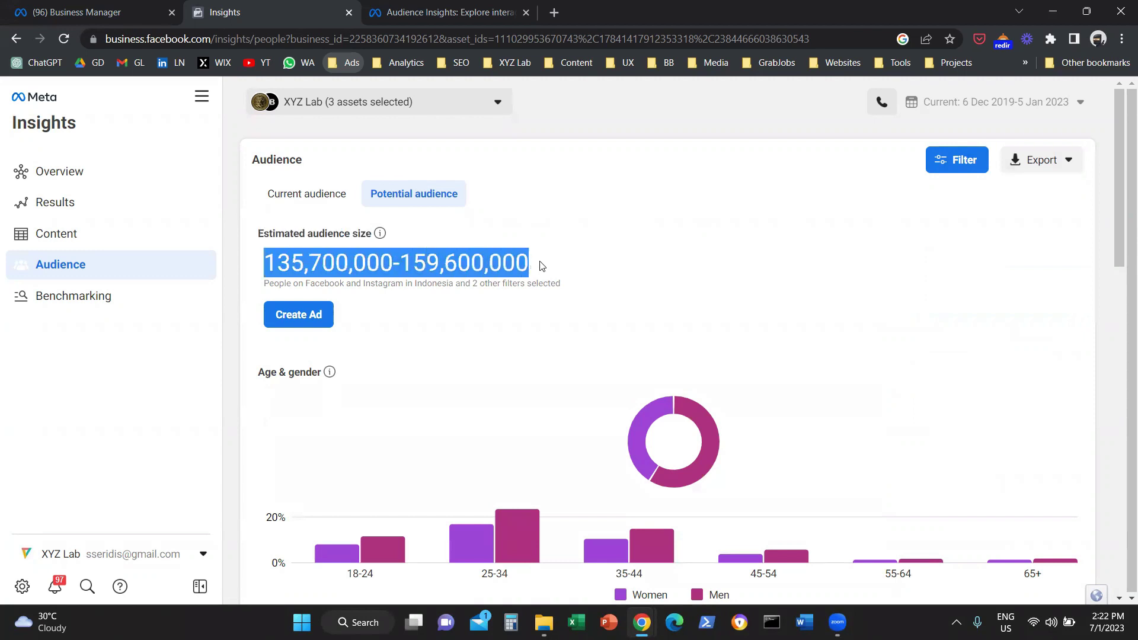
left_click(541, 267)
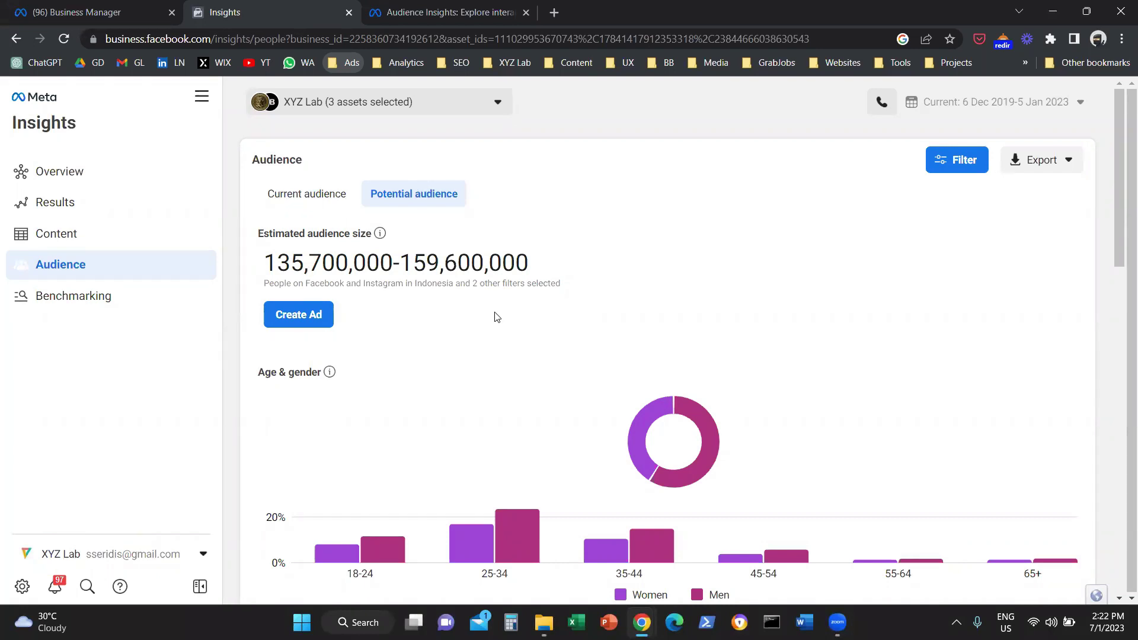
scroll(493, 335, "down", 3)
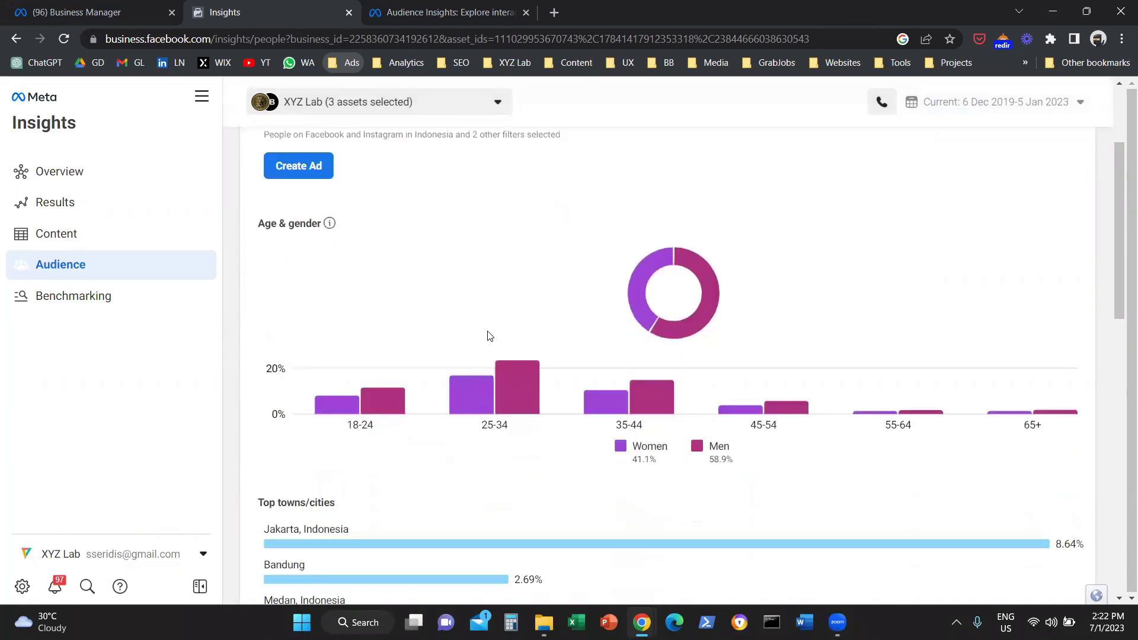
scroll(490, 336, "up", 1)
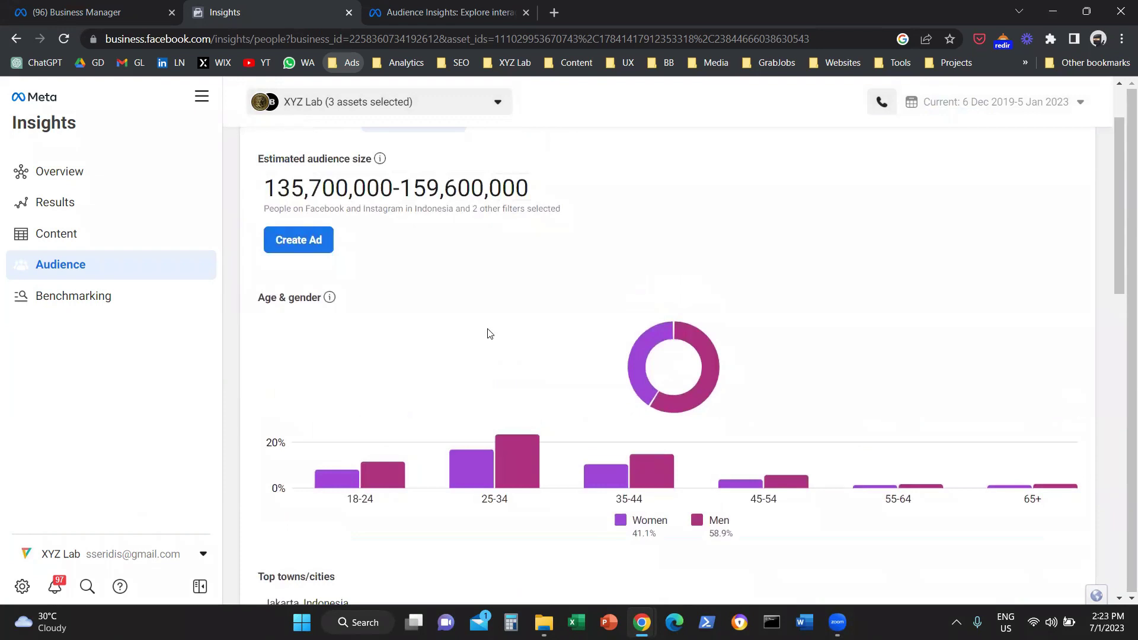
mouse_move(642, 347)
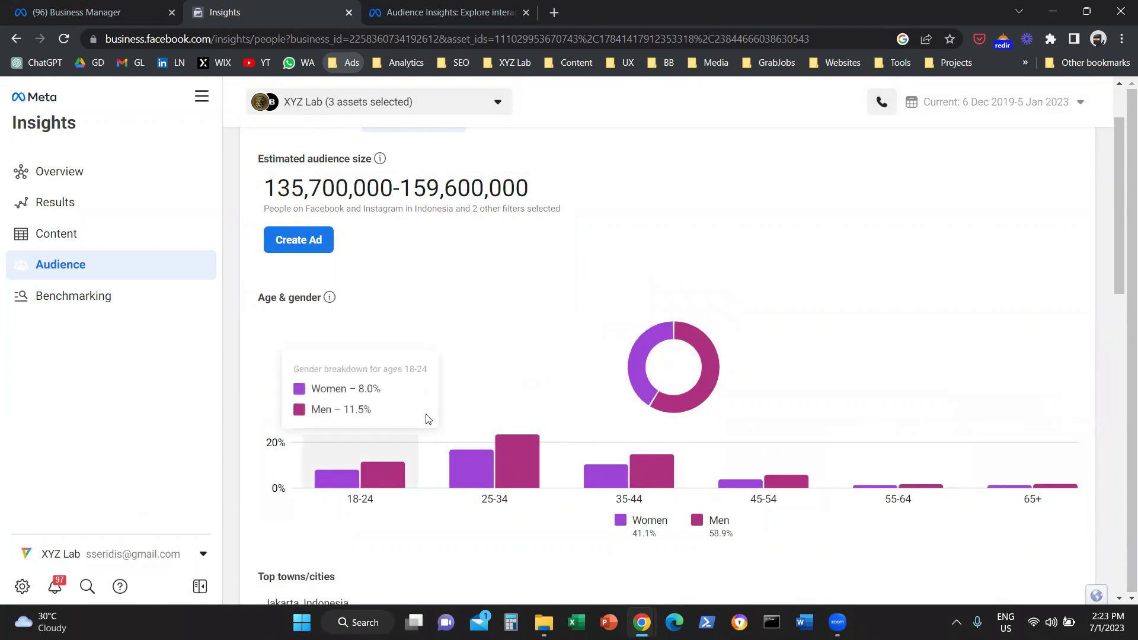
scroll(428, 419, "up", 1)
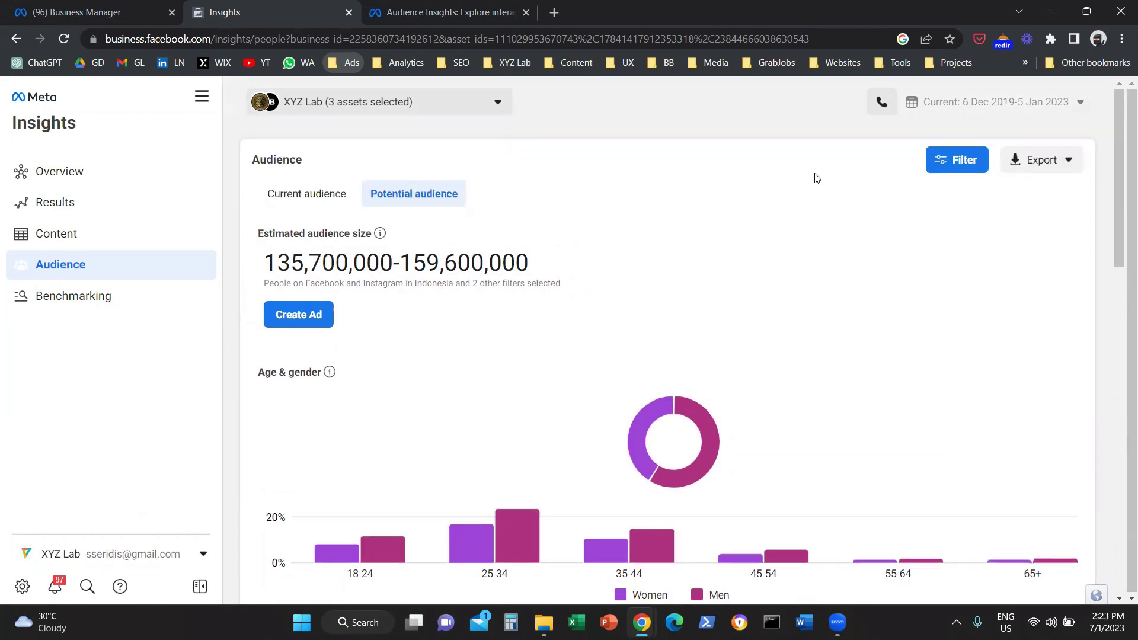
left_click(944, 176)
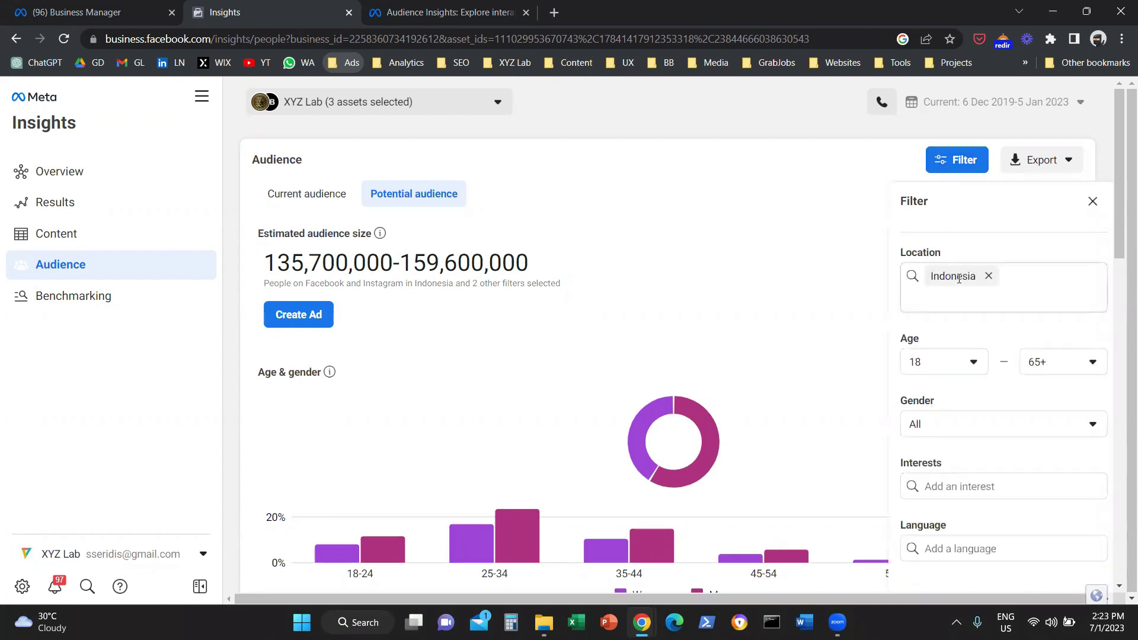
left_click(812, 279)
scroll(809, 282, "down", 5)
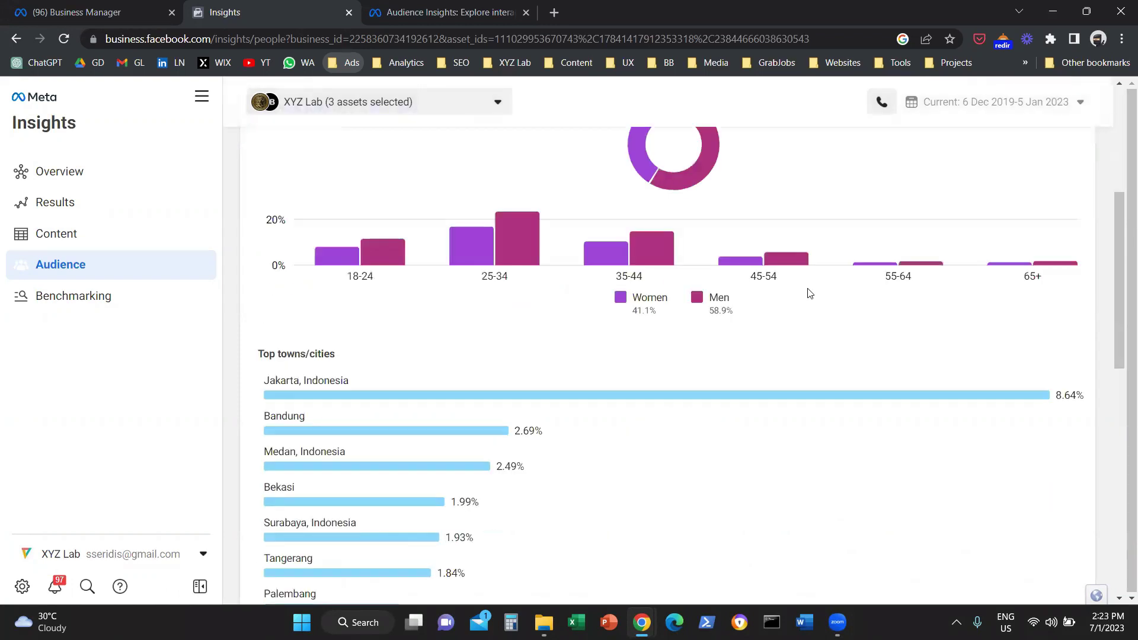
scroll(810, 293, "up", 5)
Add the 'Yoga pants' interest, narrowing the Indonesia audience to 2,000,000–2,300,000 people
left_click(963, 170)
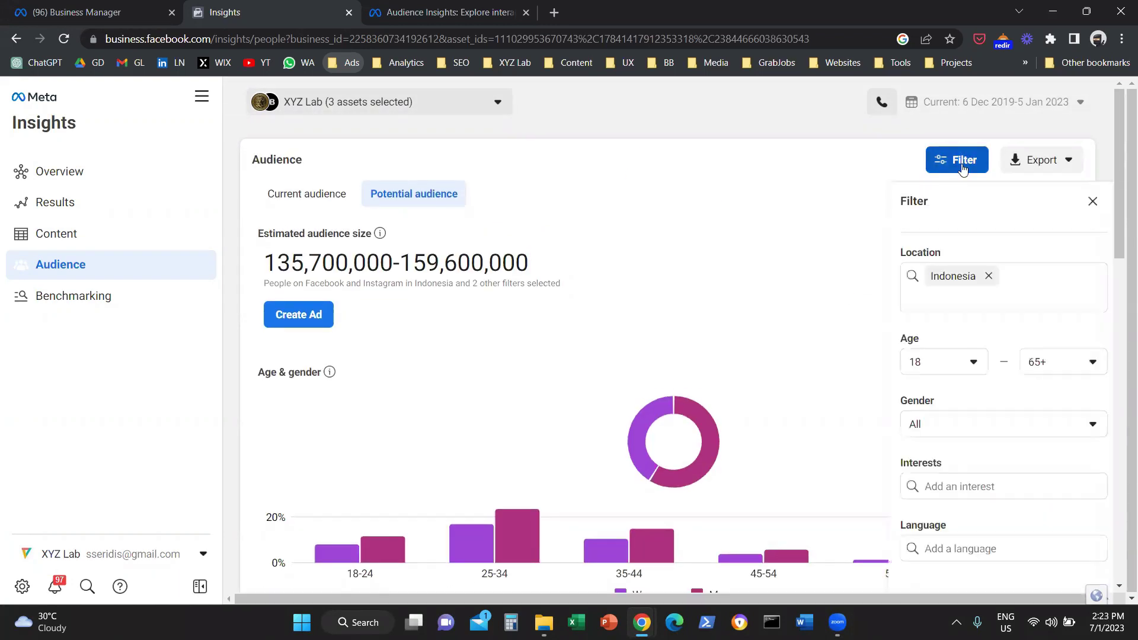
double_click(920, 466)
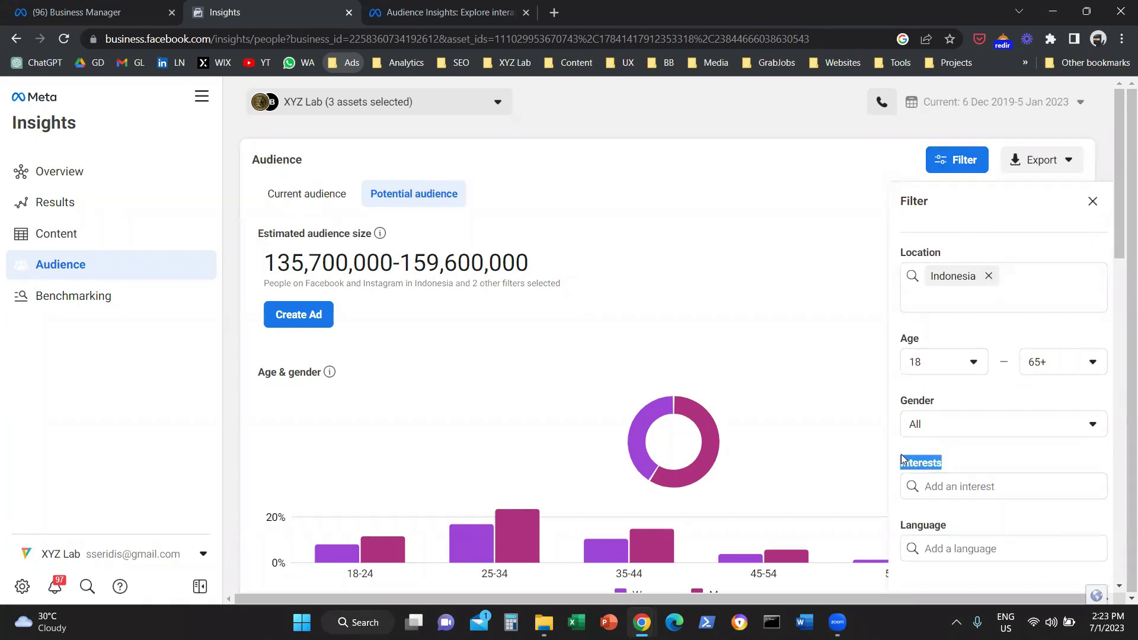
left_click(956, 484)
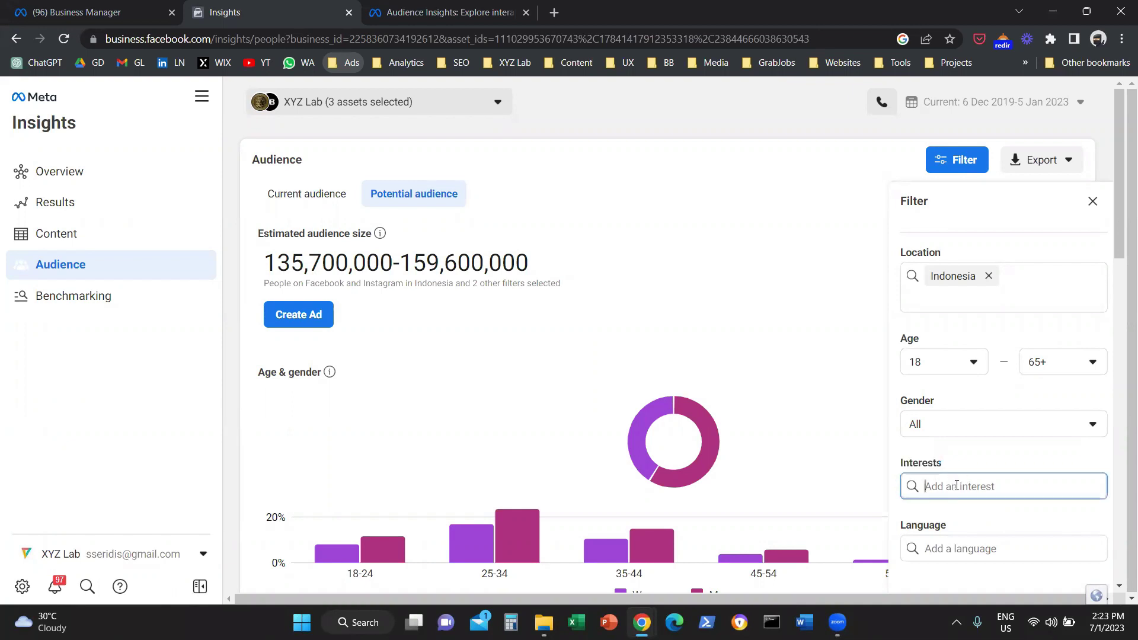
type("yoga")
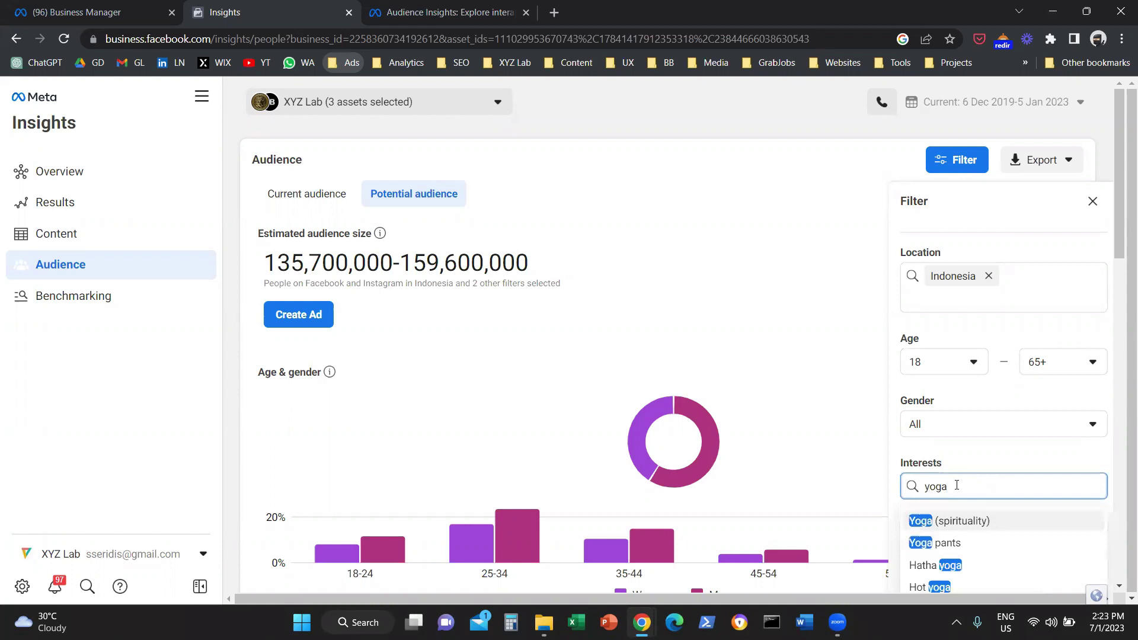
scroll(951, 449, "down", 1)
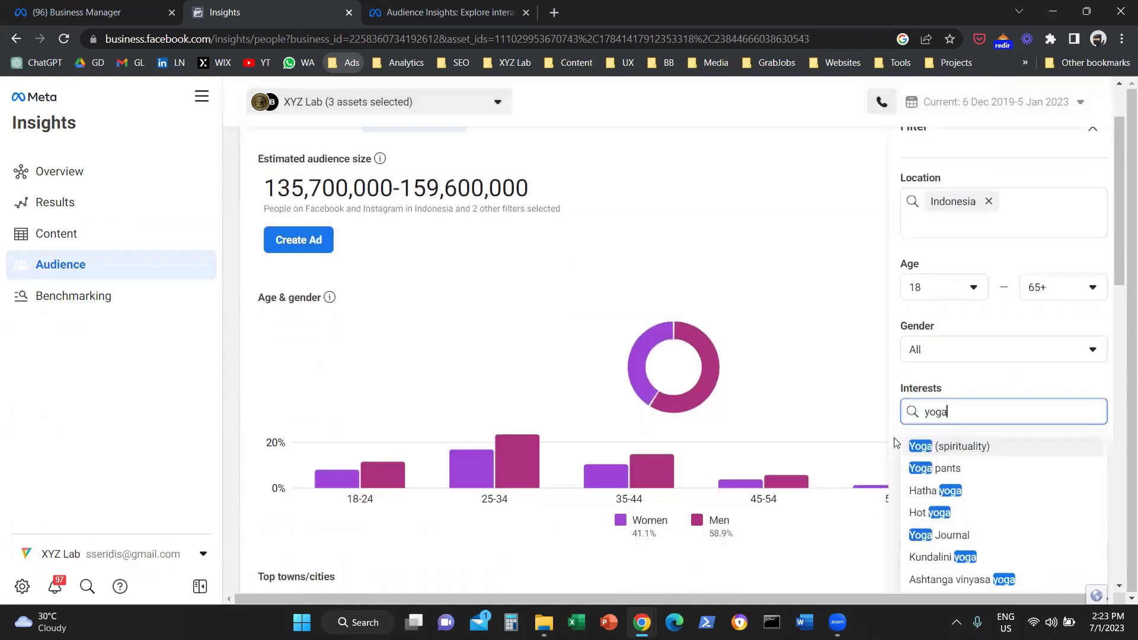
left_click(1012, 471)
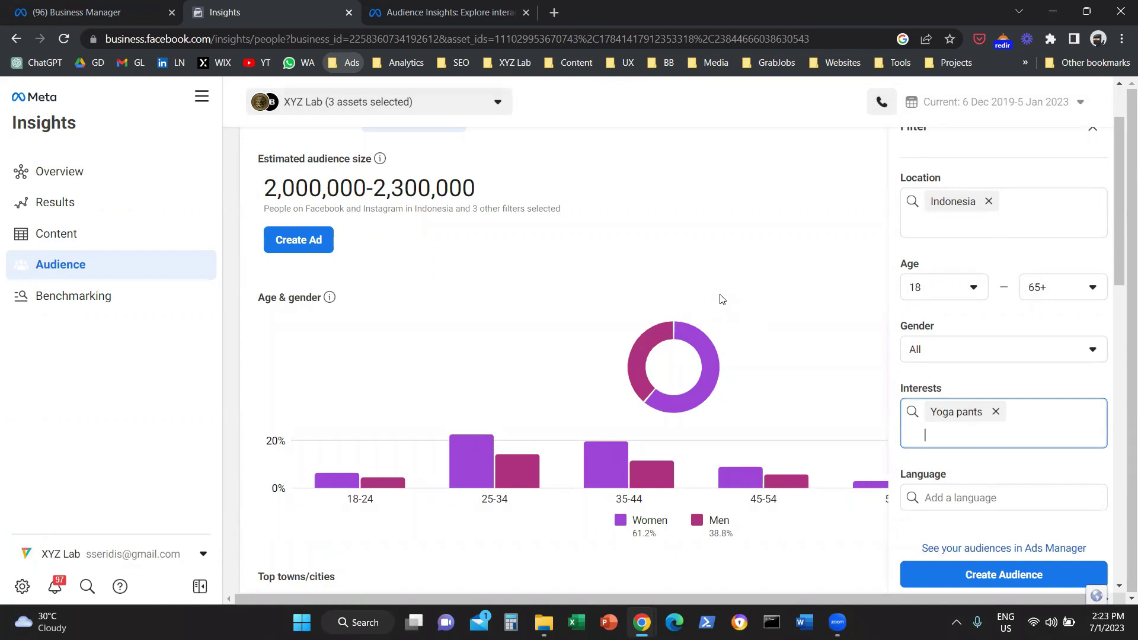
left_click(722, 299)
Highlight the 2,000,000–2,300,000 estimate and scroll through the age, gender and top-city charts
scroll(729, 302, "up", 2)
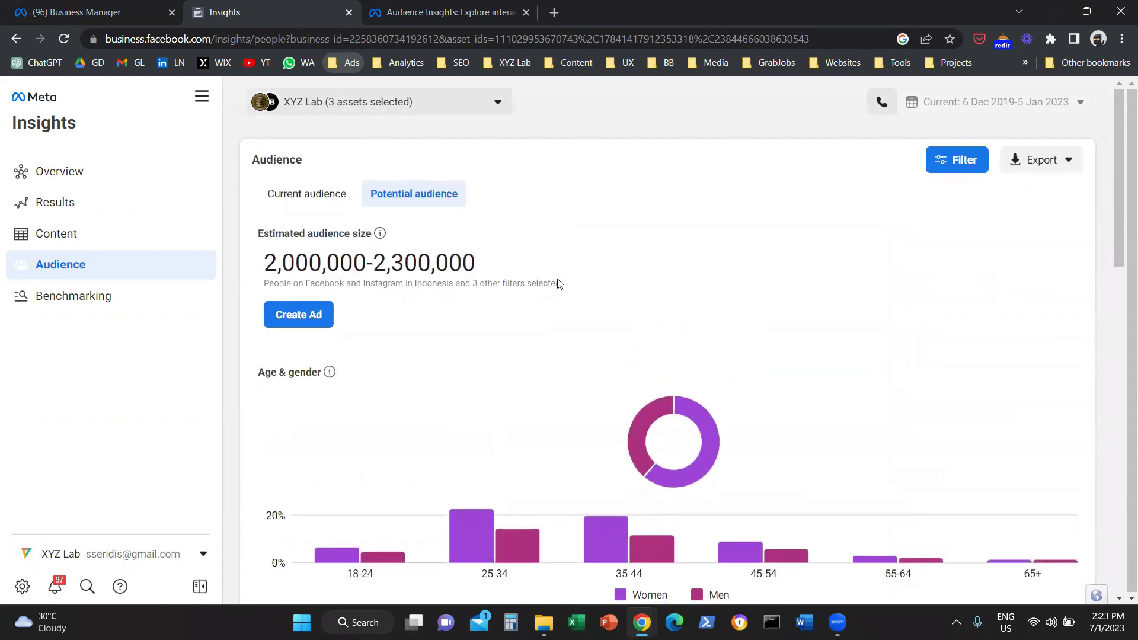
triple_click(359, 262)
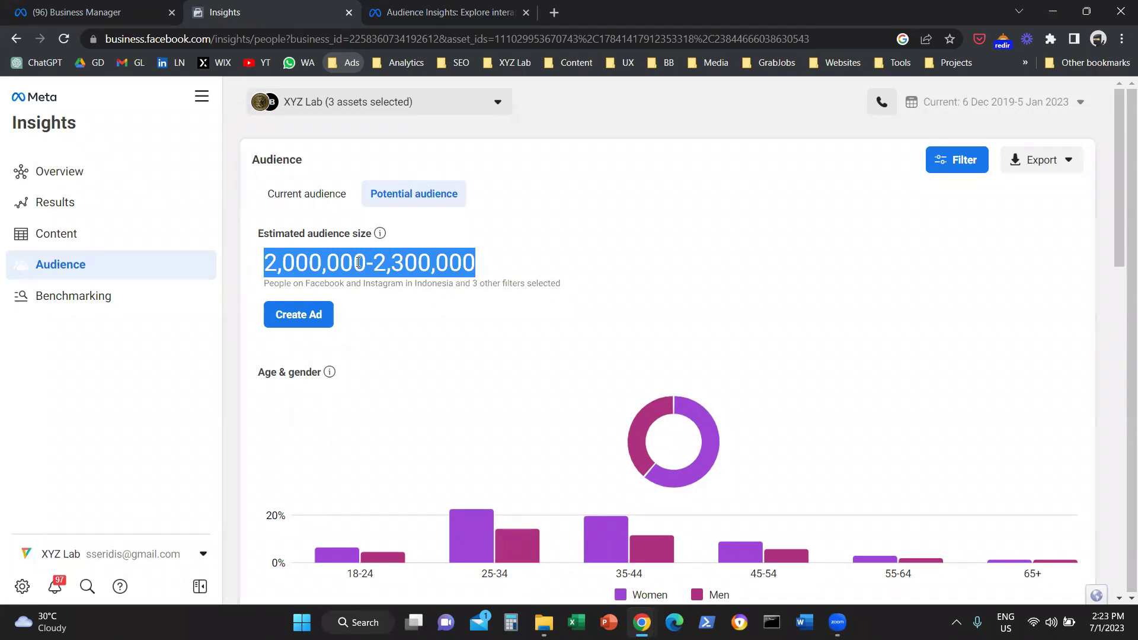
scroll(359, 262, "down", 3)
mouse_move(696, 262)
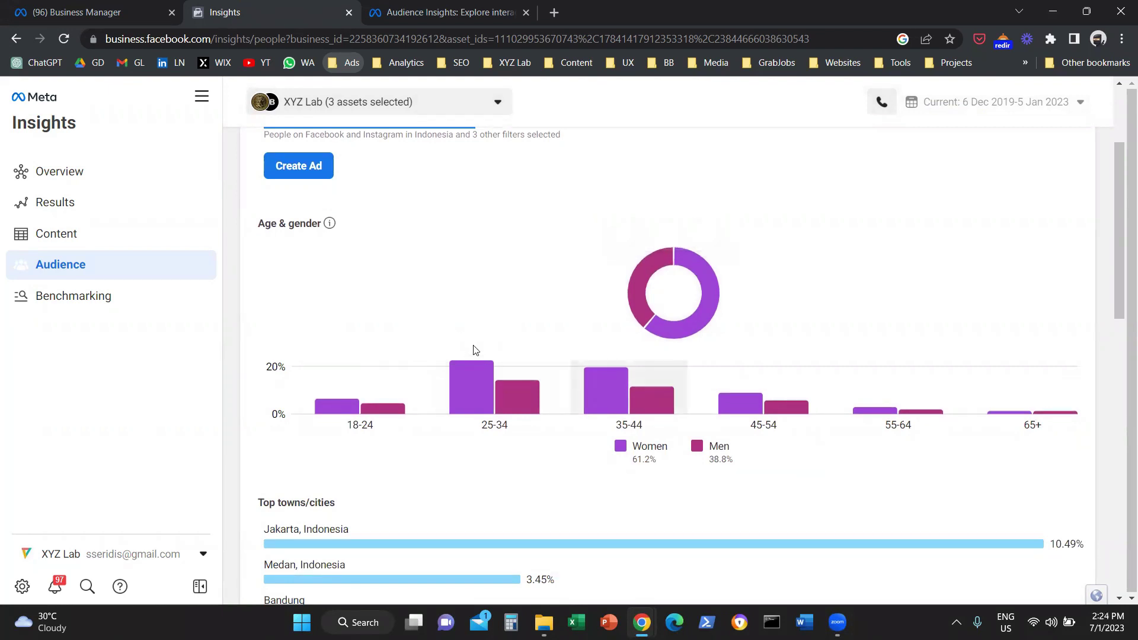
mouse_move(473, 350)
scroll(473, 349, "down", 5)
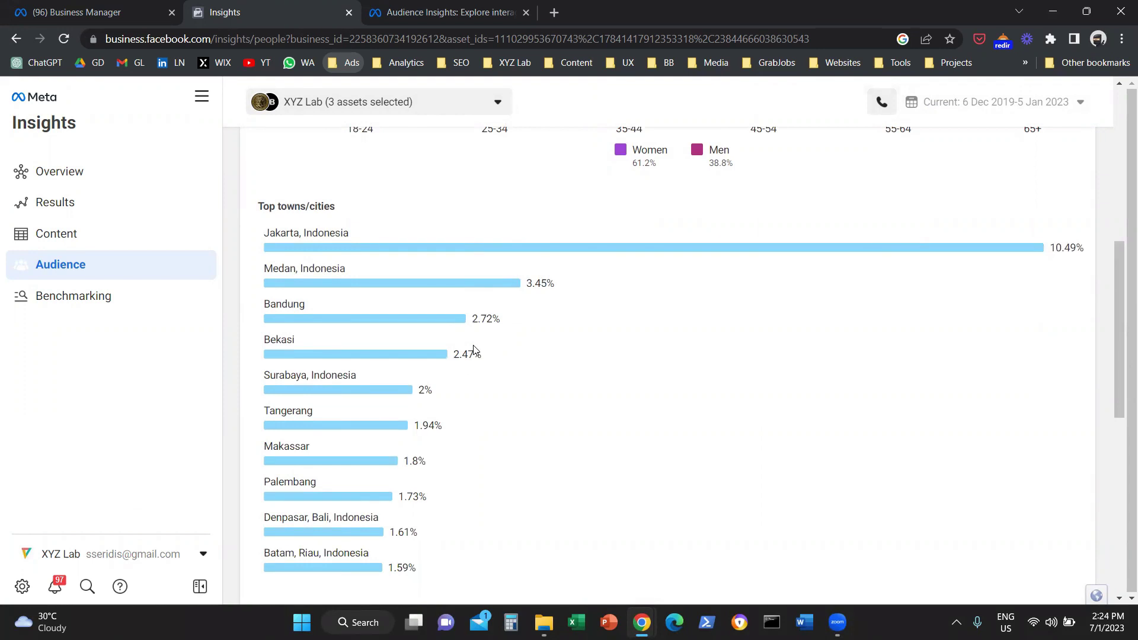
scroll(475, 351, "down", 1)
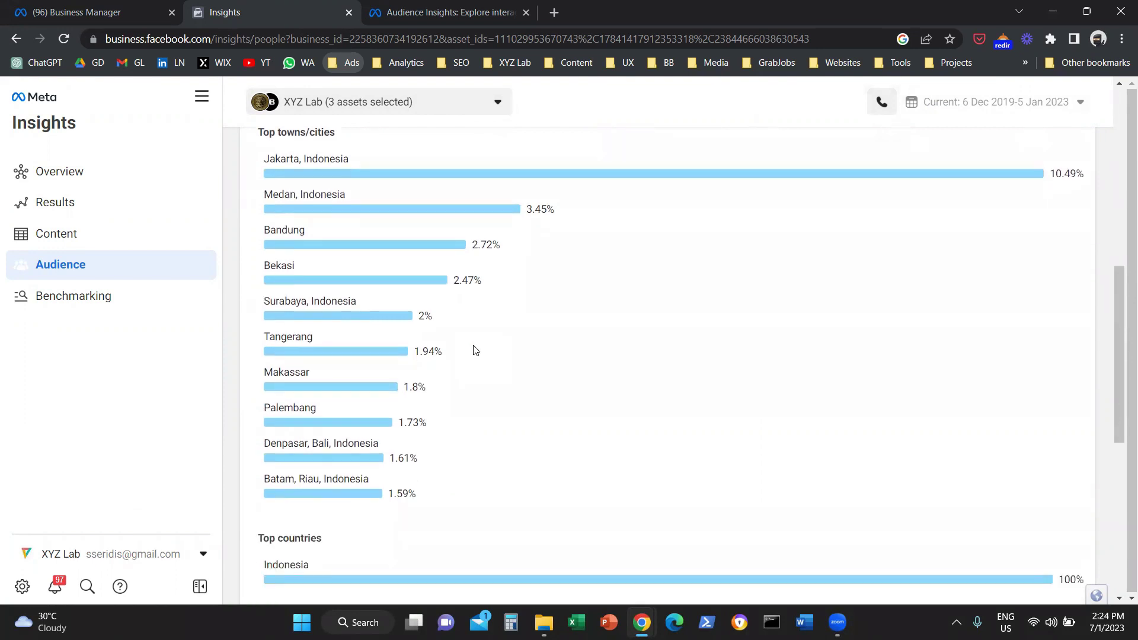
scroll(474, 351, "down", 2)
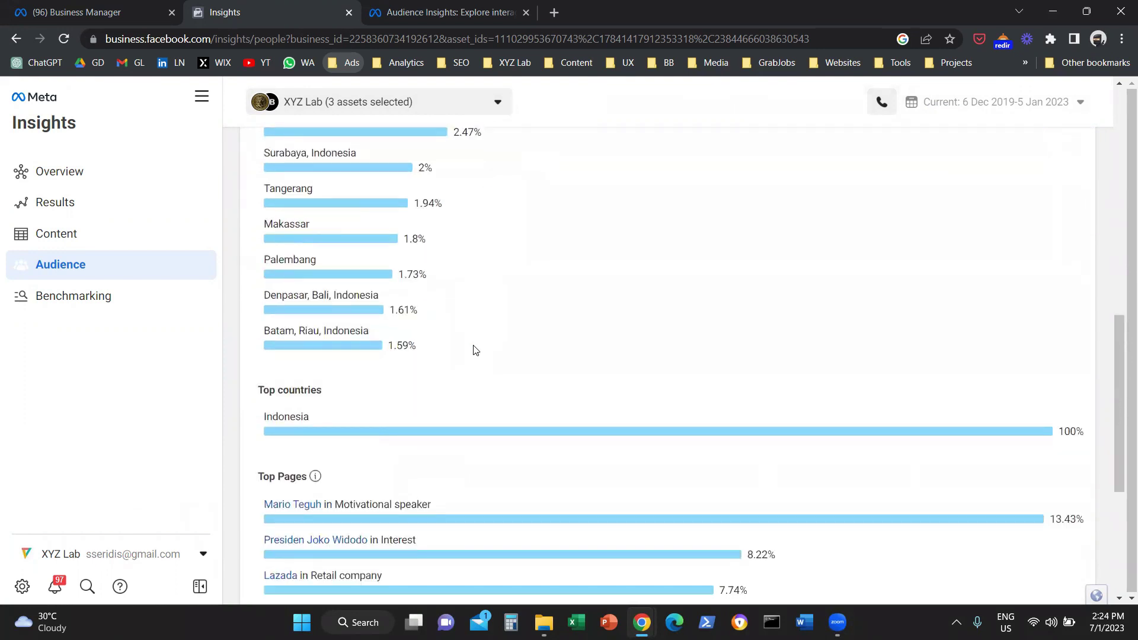
scroll(475, 351, "up", 9)
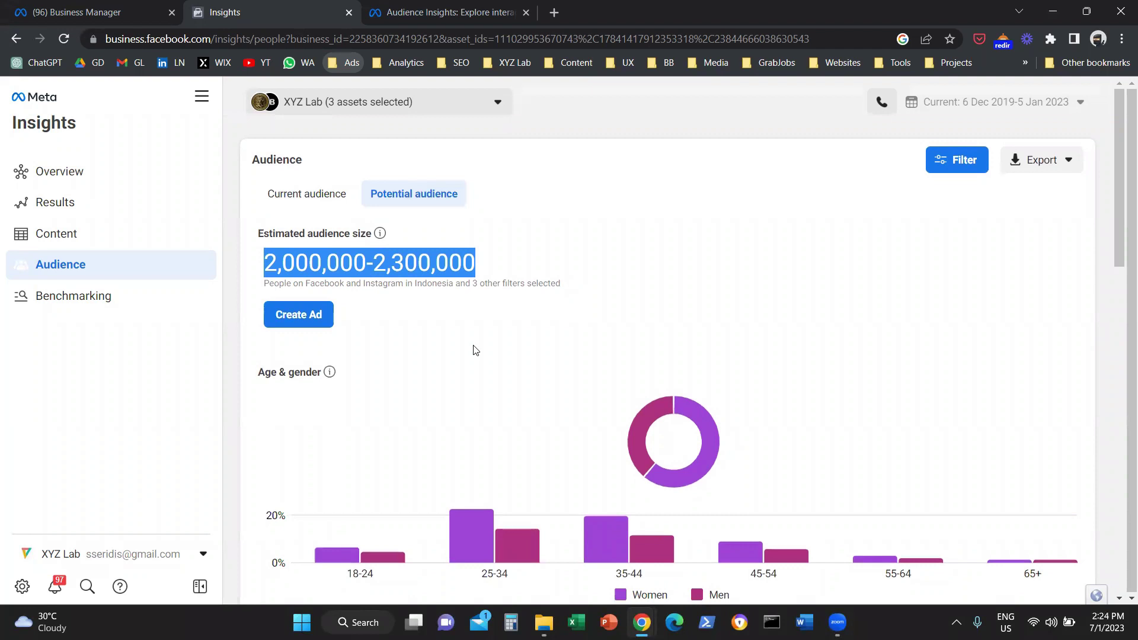
left_click(938, 198)
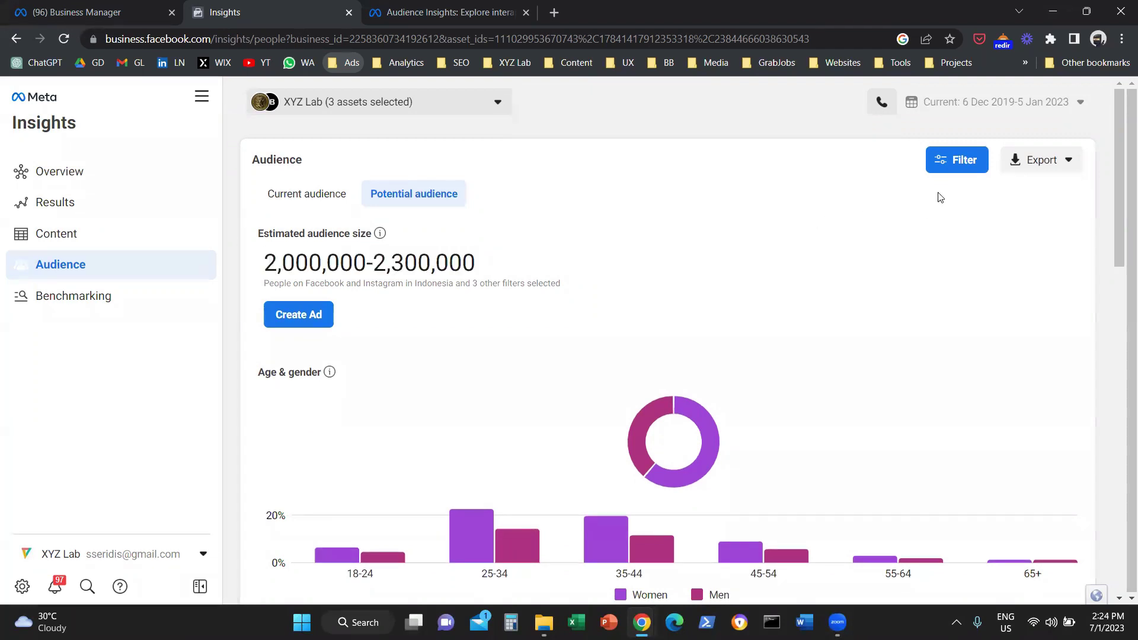
Swap the Yoga/pilates interest for 'Gaming computer', estimating 28,200,000–33,200,000 people
left_click(963, 163)
left_click(995, 493)
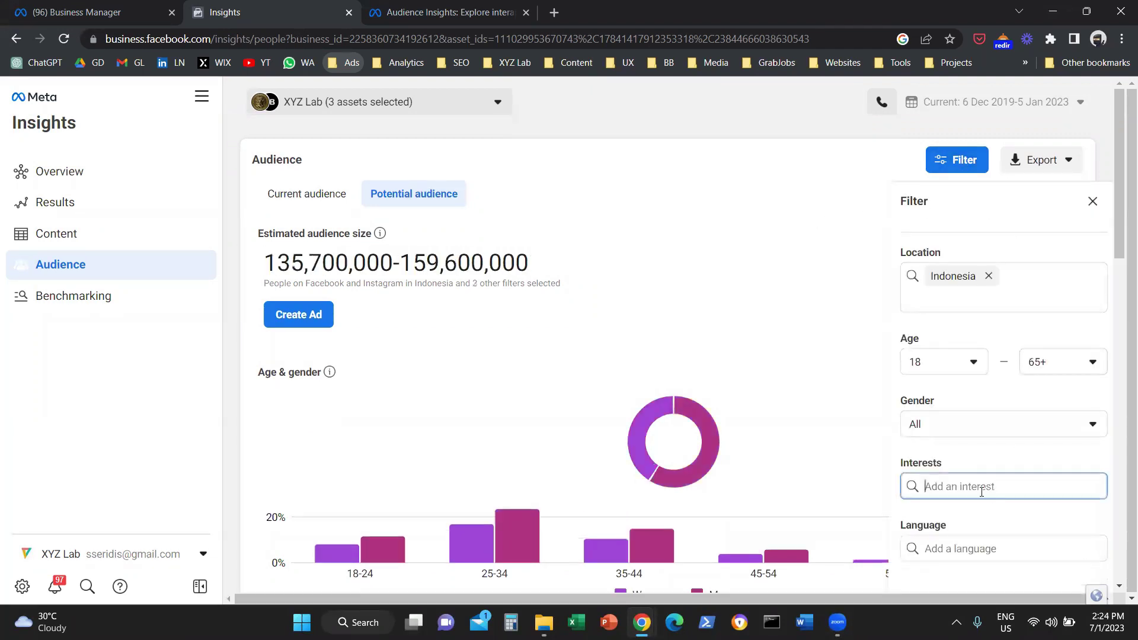
type("gaming computer")
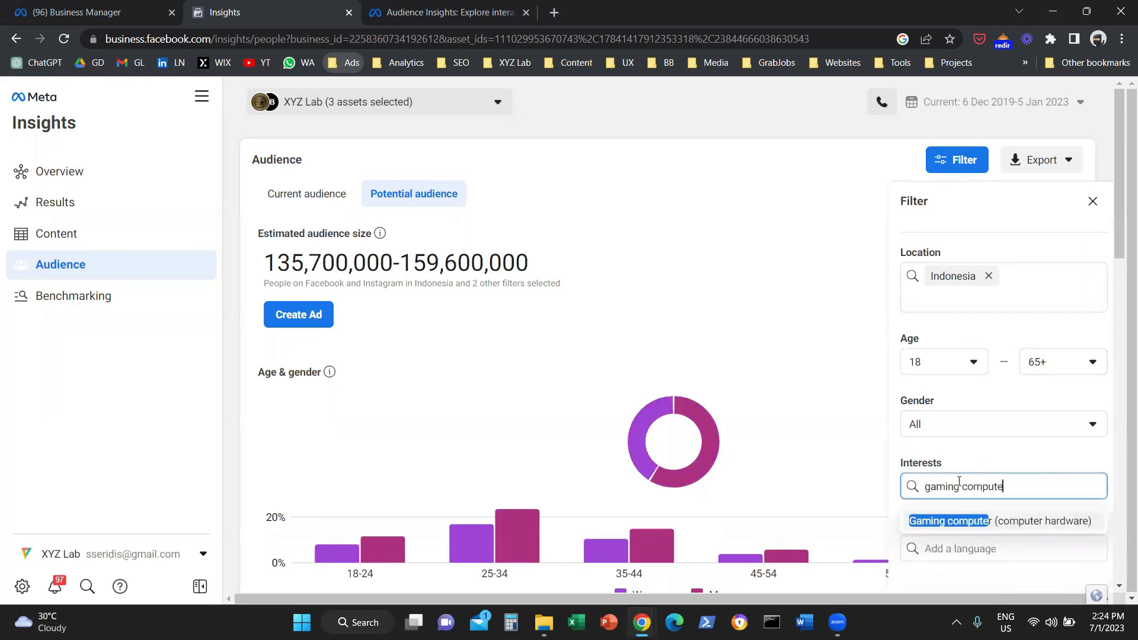
left_click(972, 521)
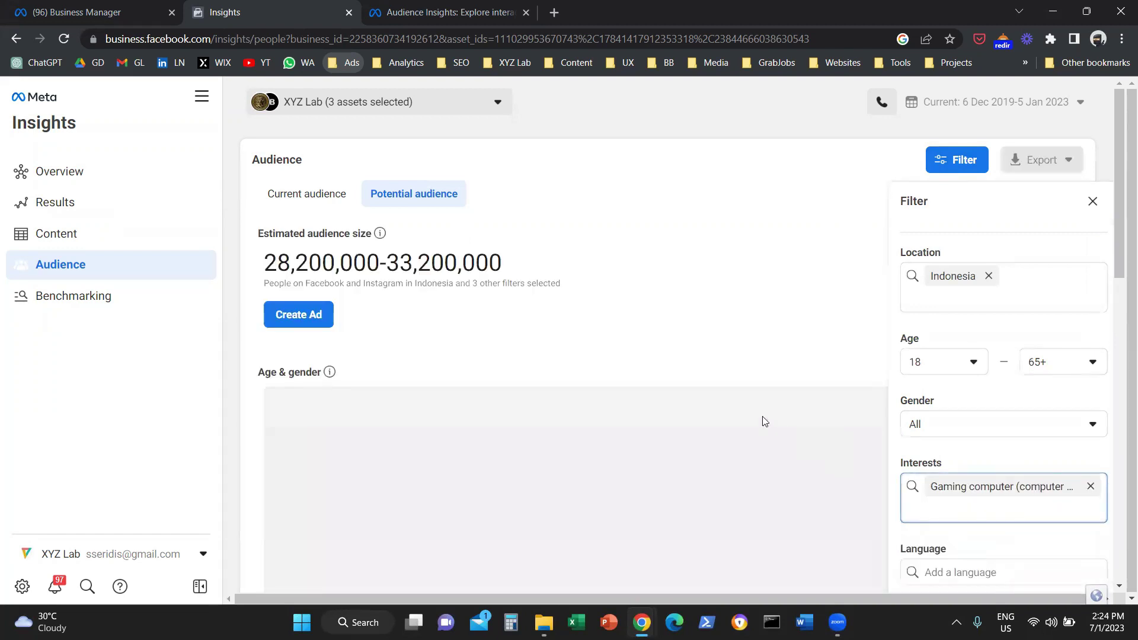
left_click(706, 285)
triple_click(337, 255)
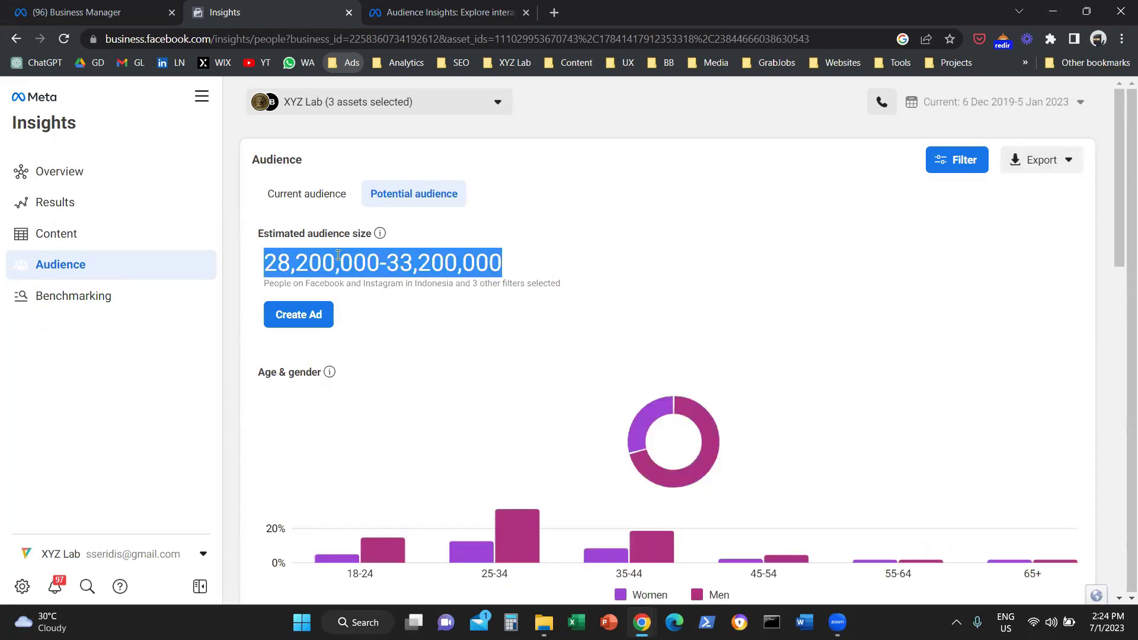
scroll(708, 285, "down", 2)
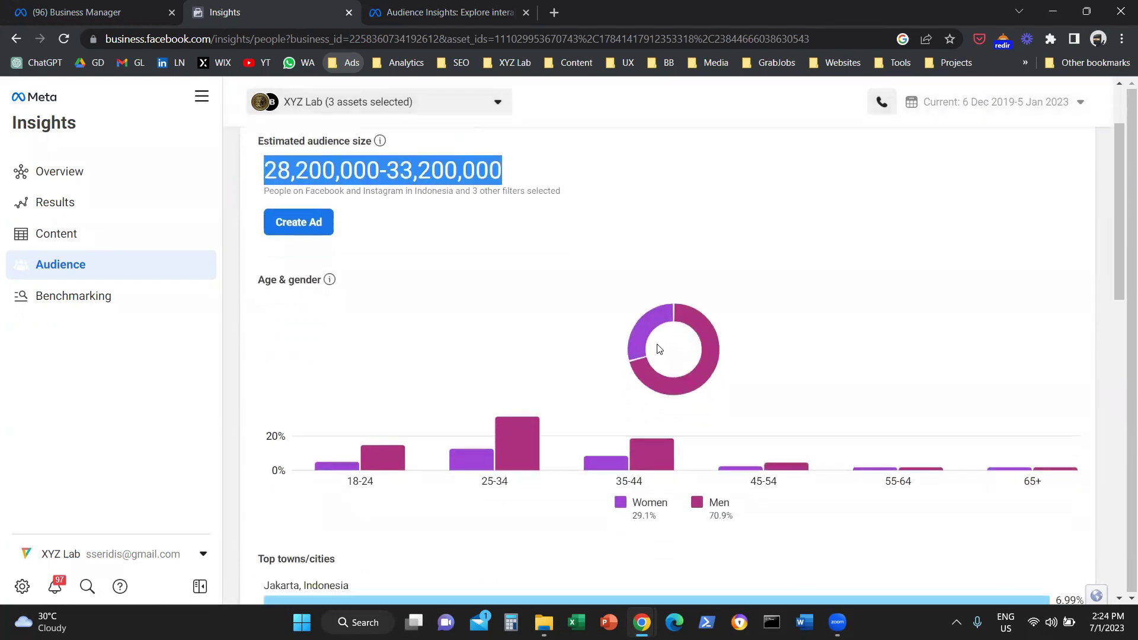
mouse_move(708, 283)
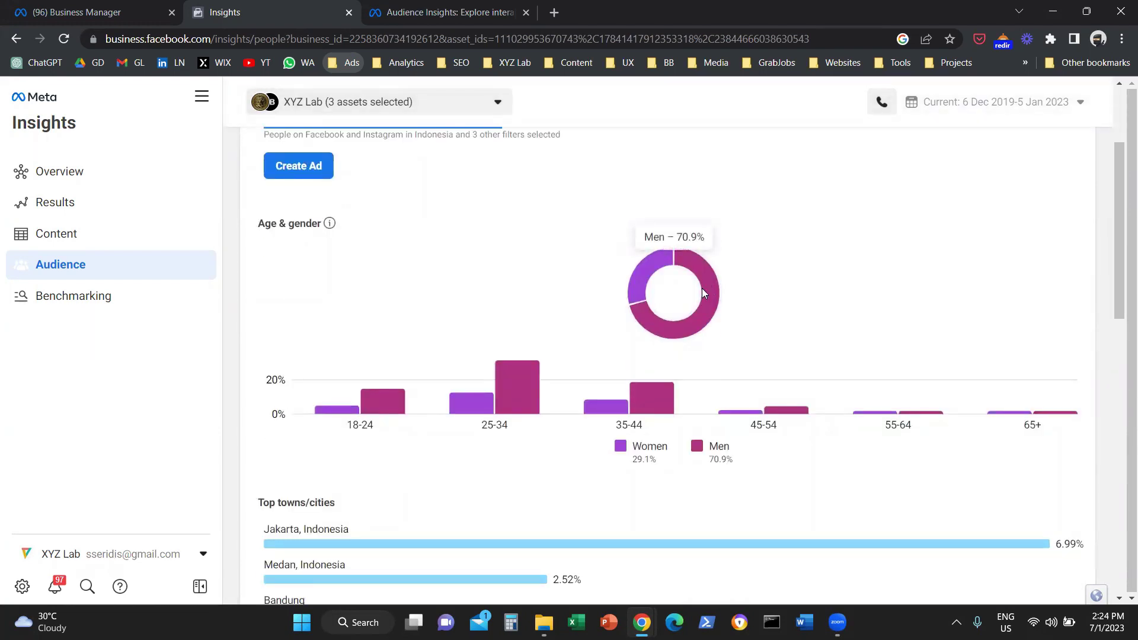
mouse_move(600, 347)
scroll(600, 347, "down", 5)
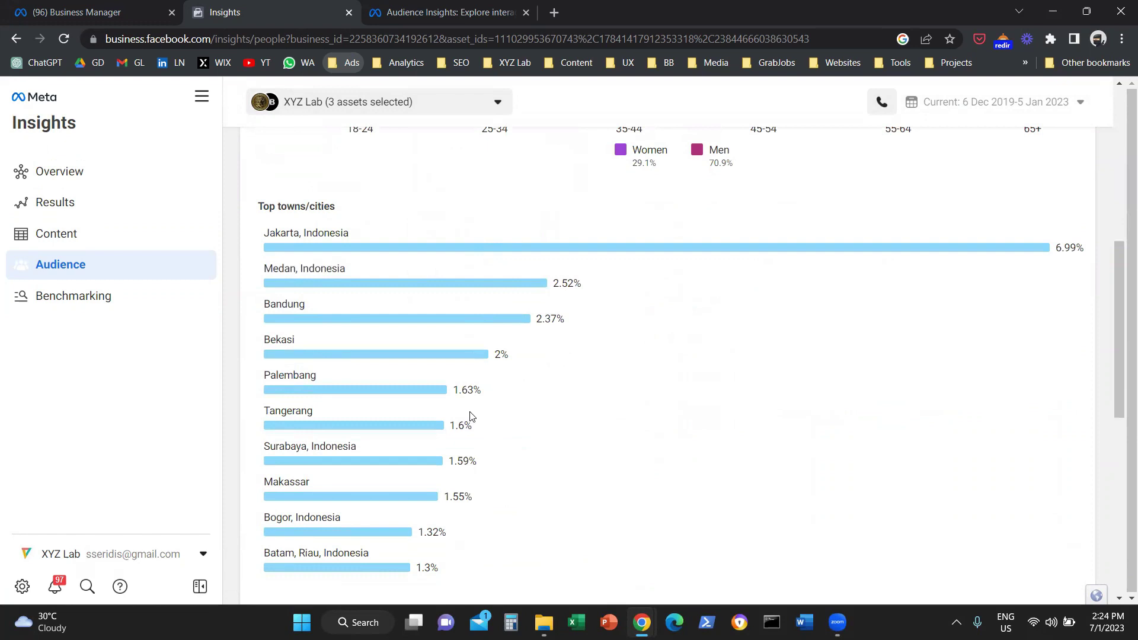
scroll(471, 416, "down", 8)
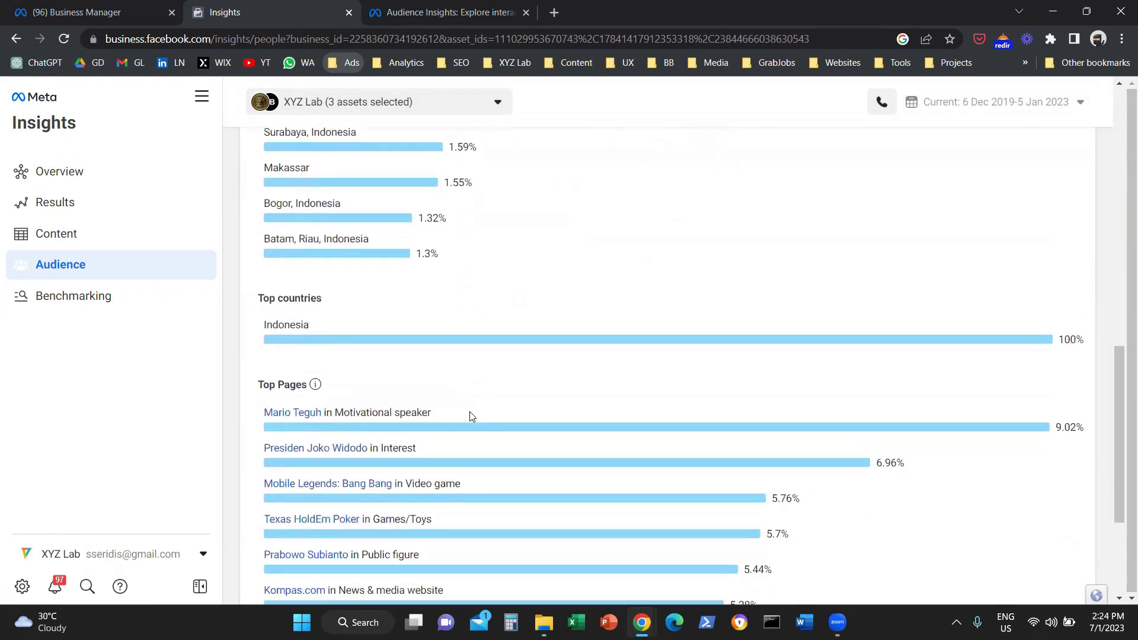
scroll(471, 417, "down", 1)
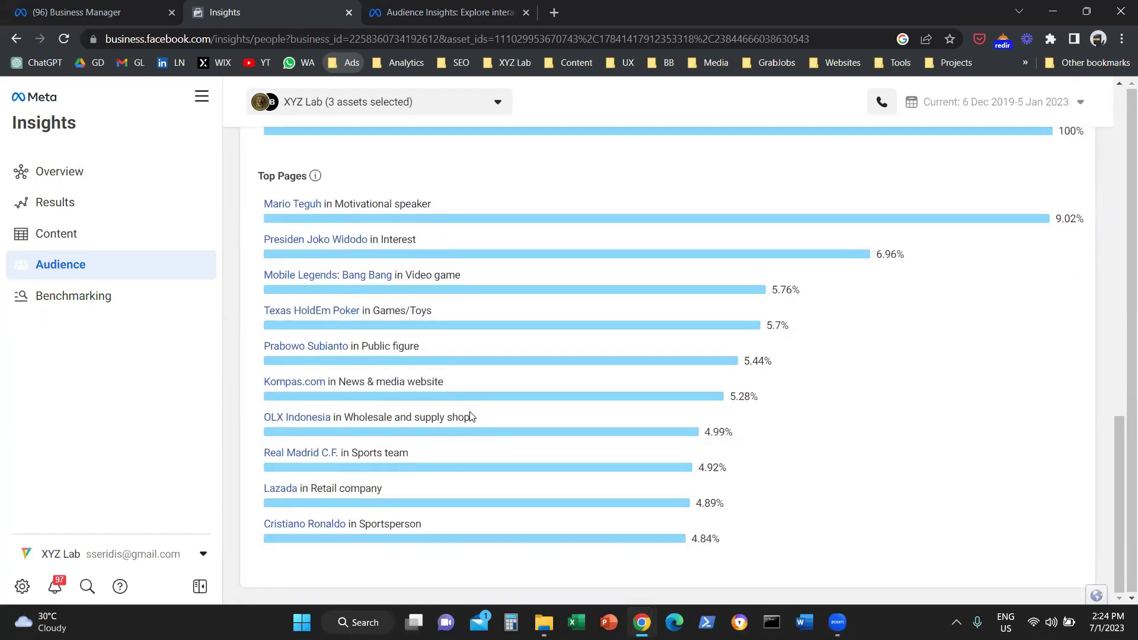
scroll(465, 417, "up", 15)
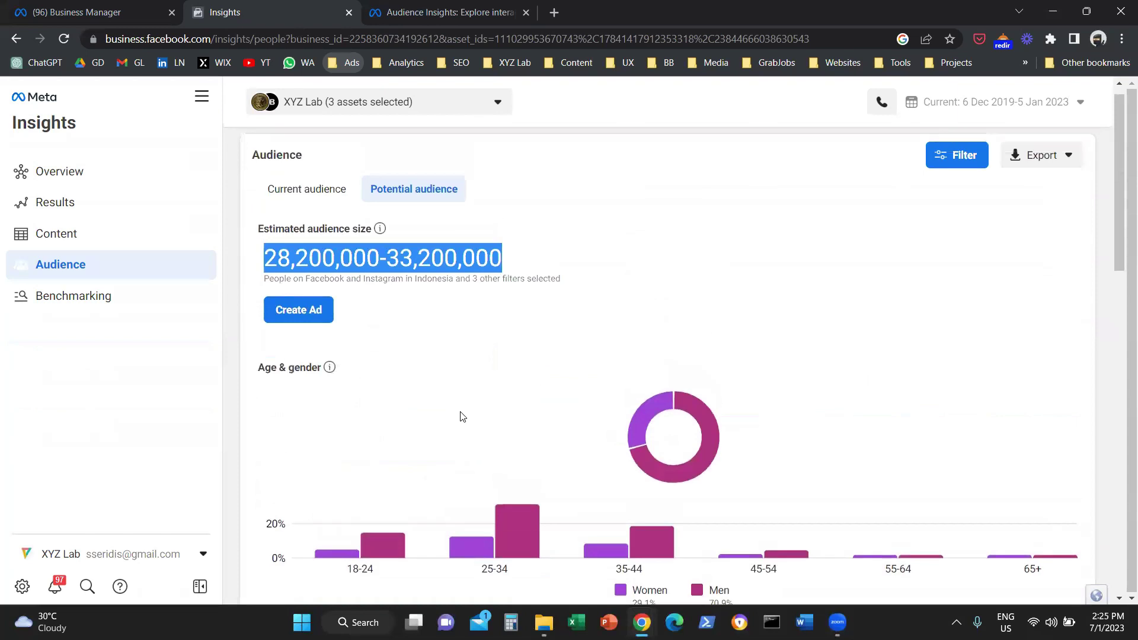
left_click(463, 416)
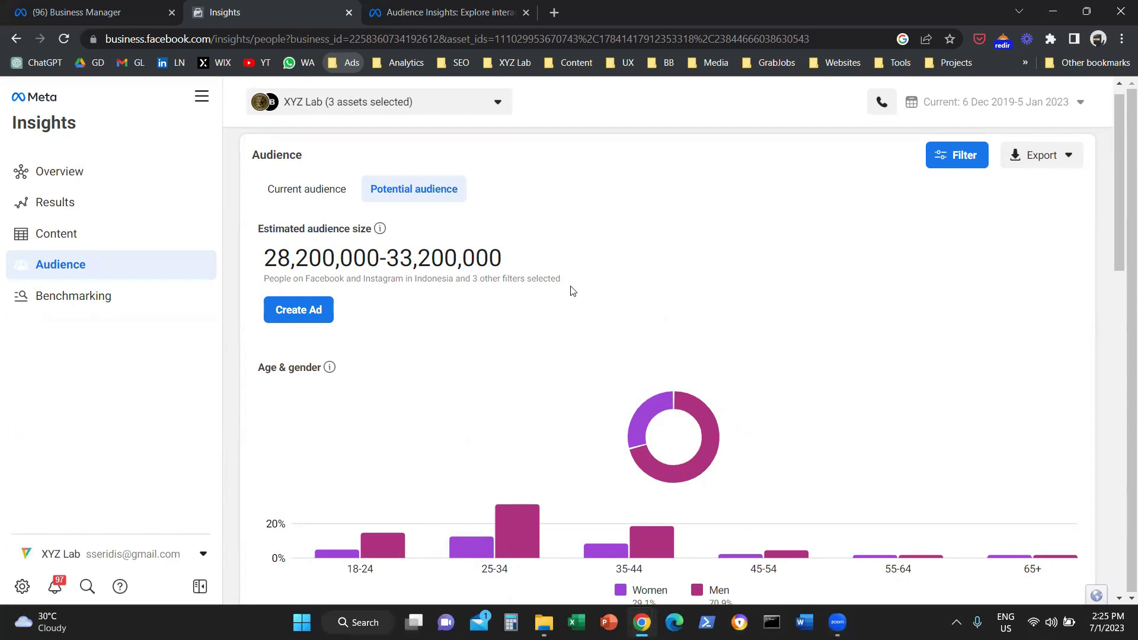
scroll(564, 293, "down", 7)
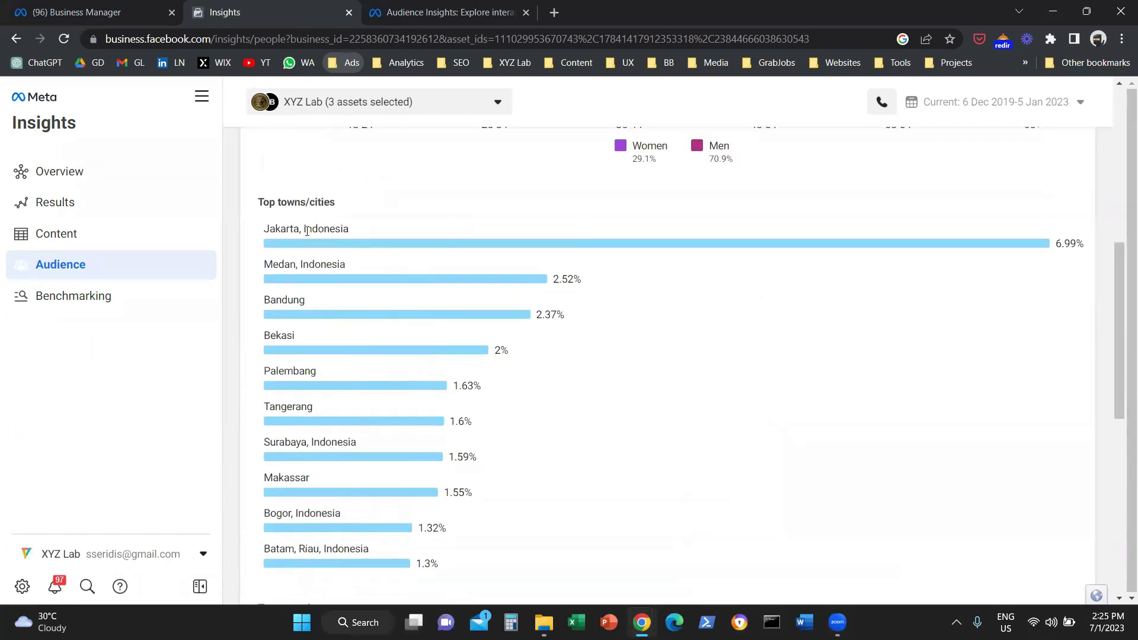
triple_click(302, 230)
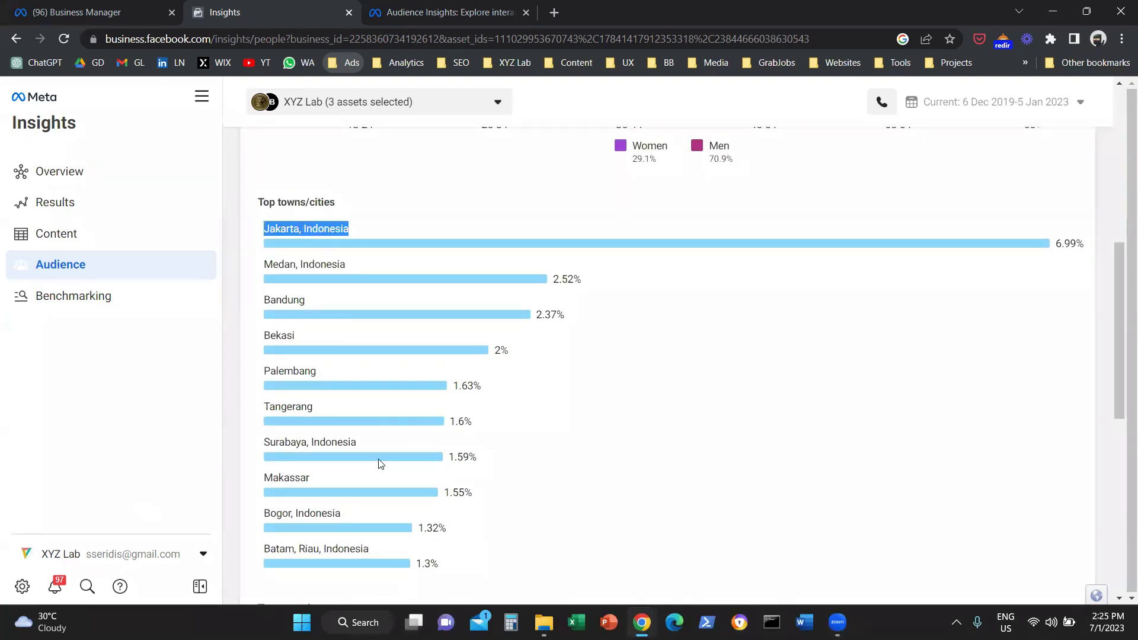
scroll(372, 475, "up", 5)
scroll(373, 474, "up", 3)
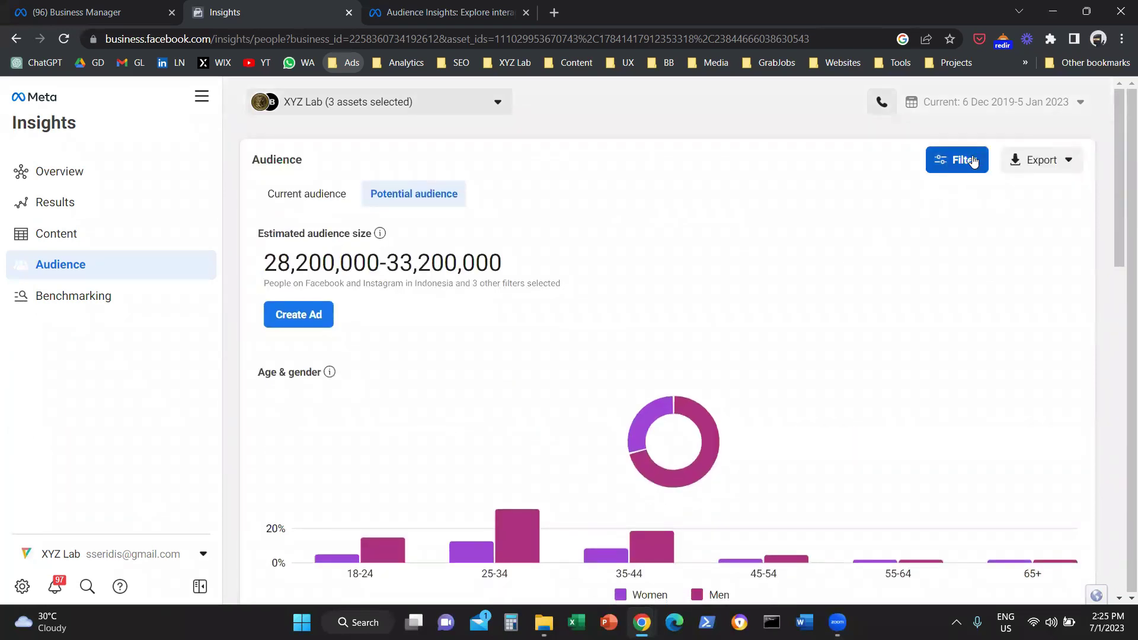
Add 'Yoga pants' as a second interest alongside Gaming computer
left_click(972, 158)
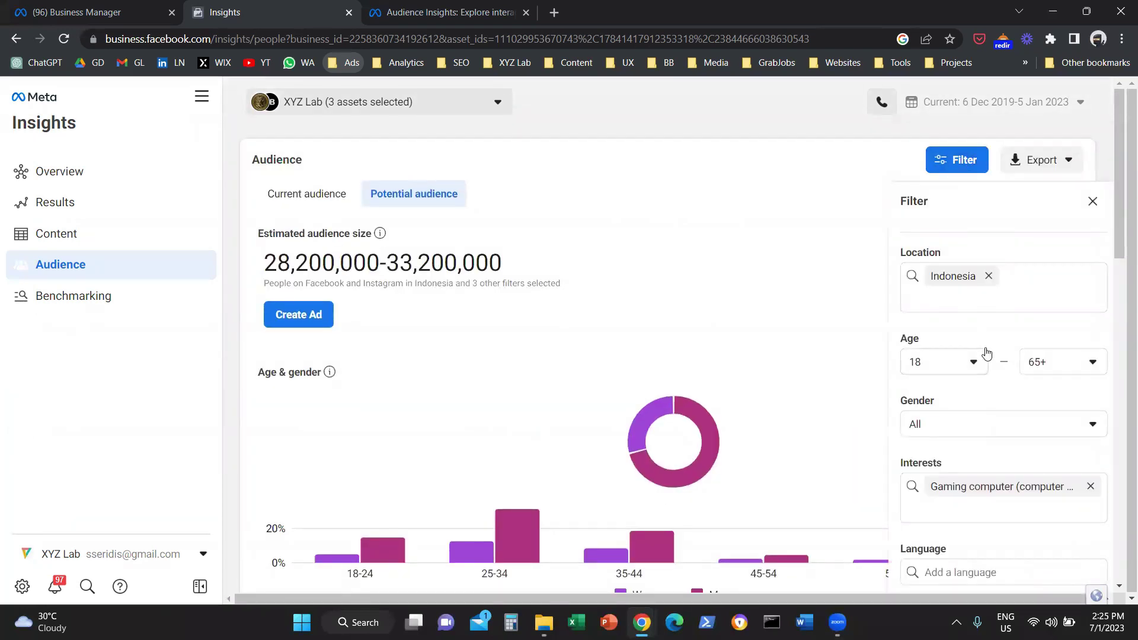
scroll(960, 455, "down", 1)
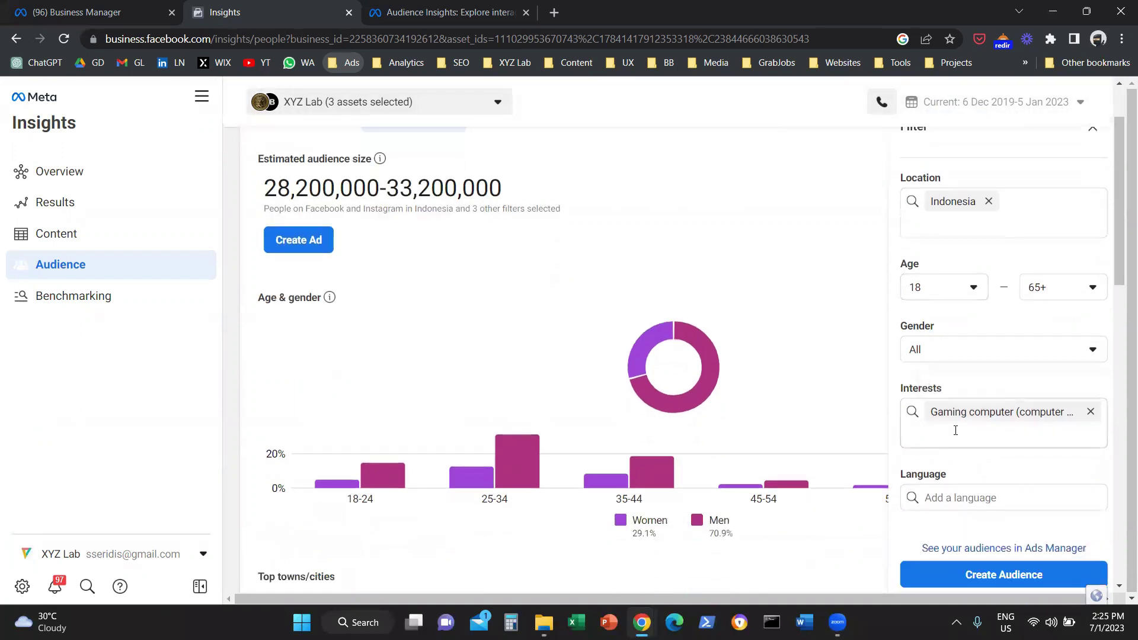
left_click(955, 431)
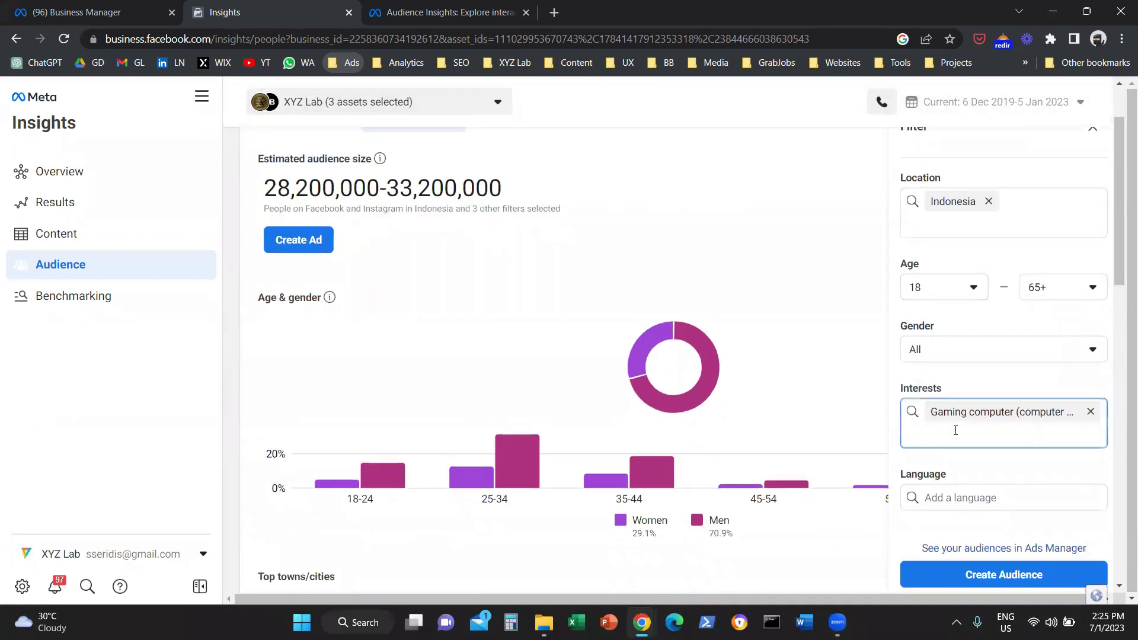
type("yoga")
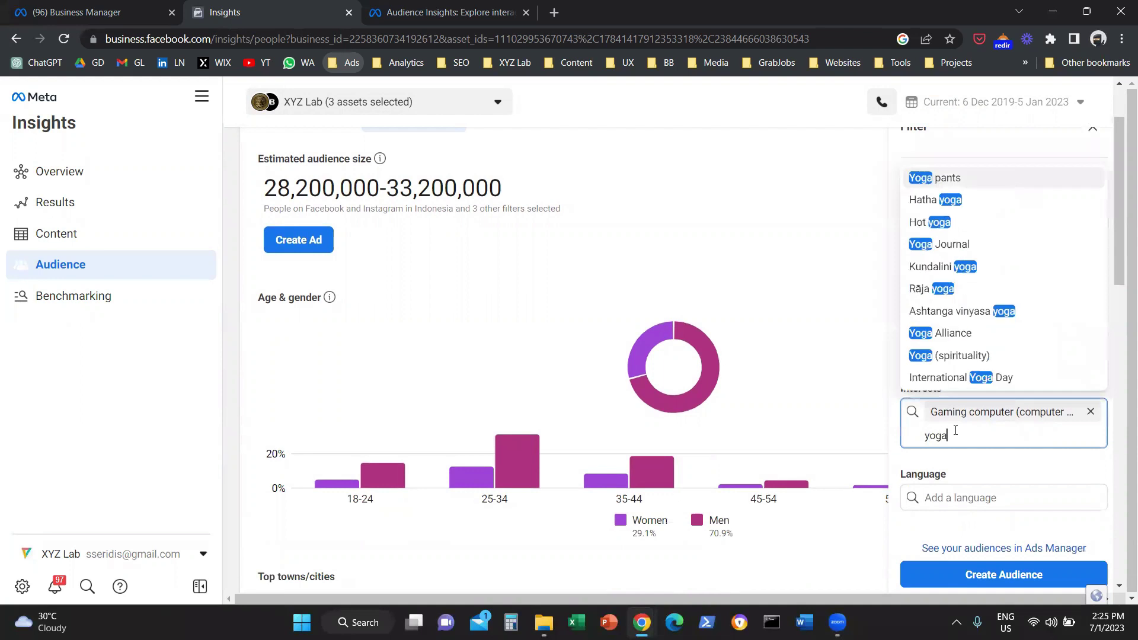
left_click(977, 181)
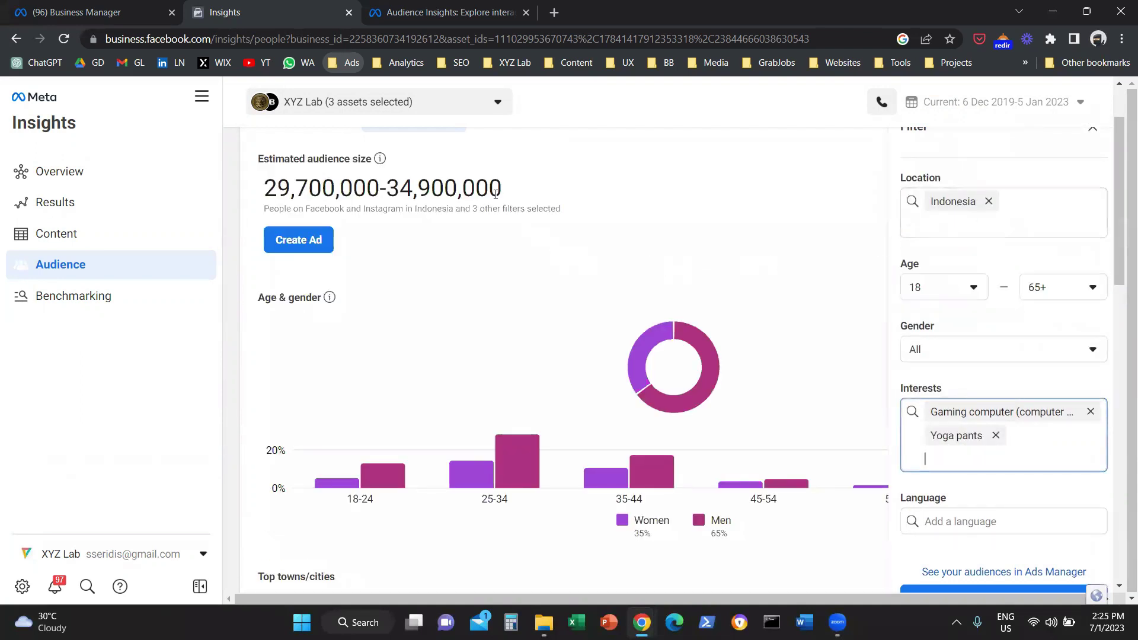
triple_click(480, 188)
scroll(645, 338, "up", 1)
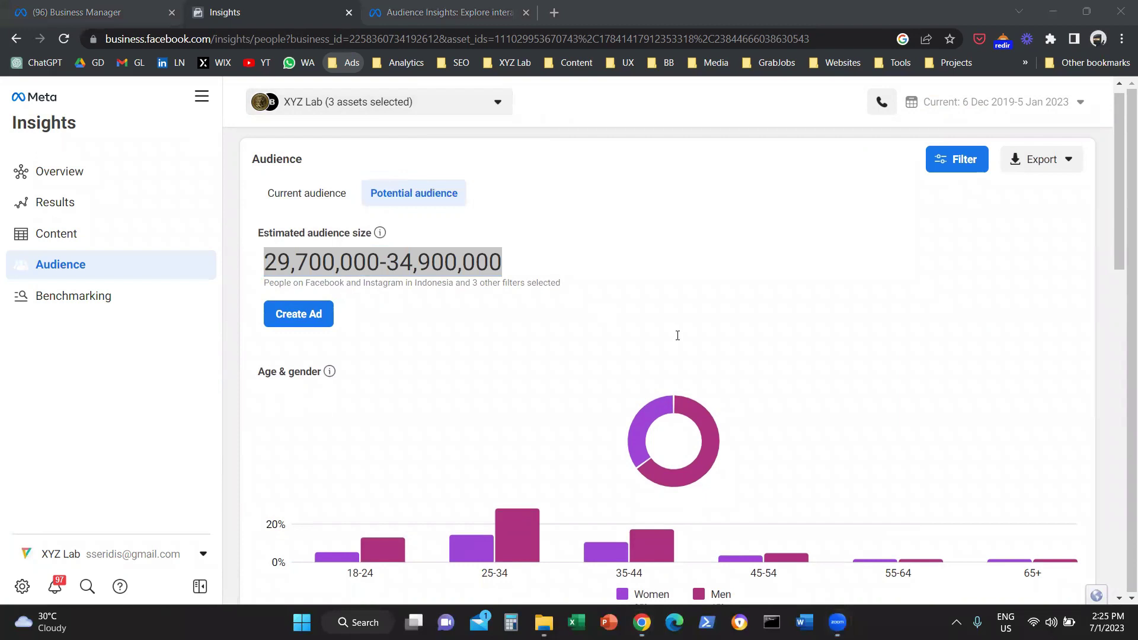
Annotate 'OR' beside the Yoga pants interest and highlight the 29,700,000–34,900,000 estimate
left_click(929, 160)
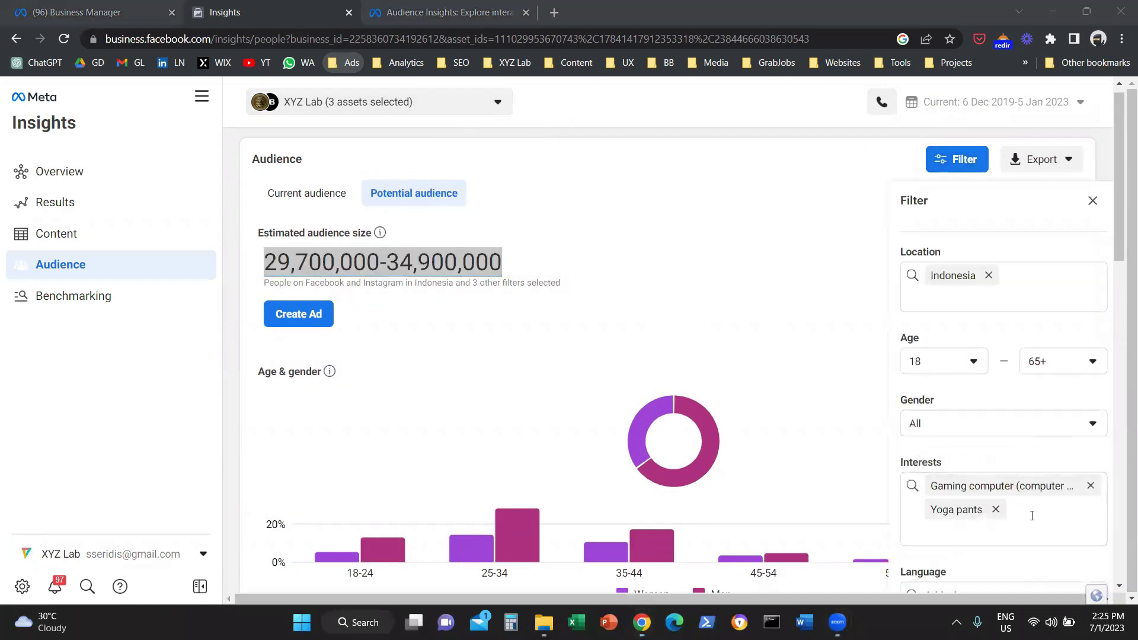
left_click(1032, 518)
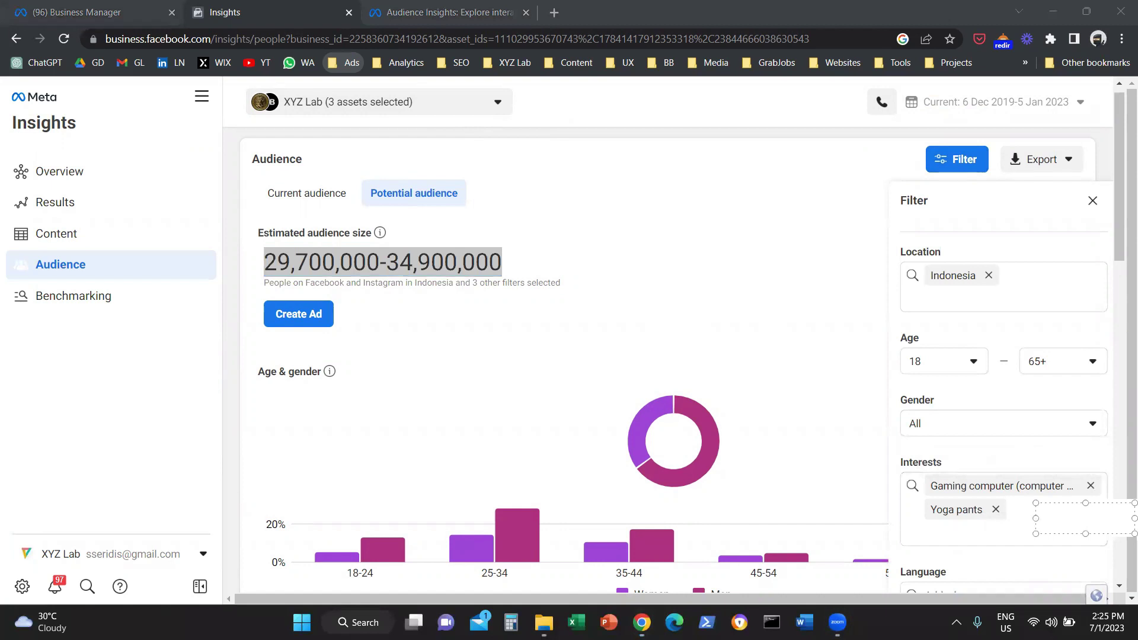
type("OR")
key("Escape")
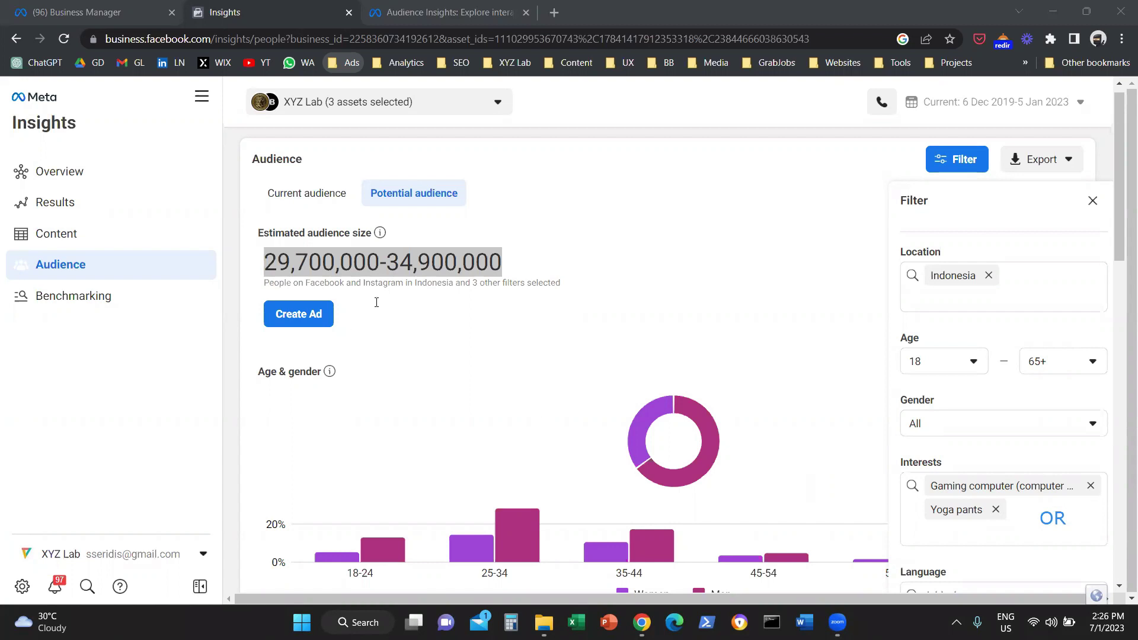
left_click(389, 350)
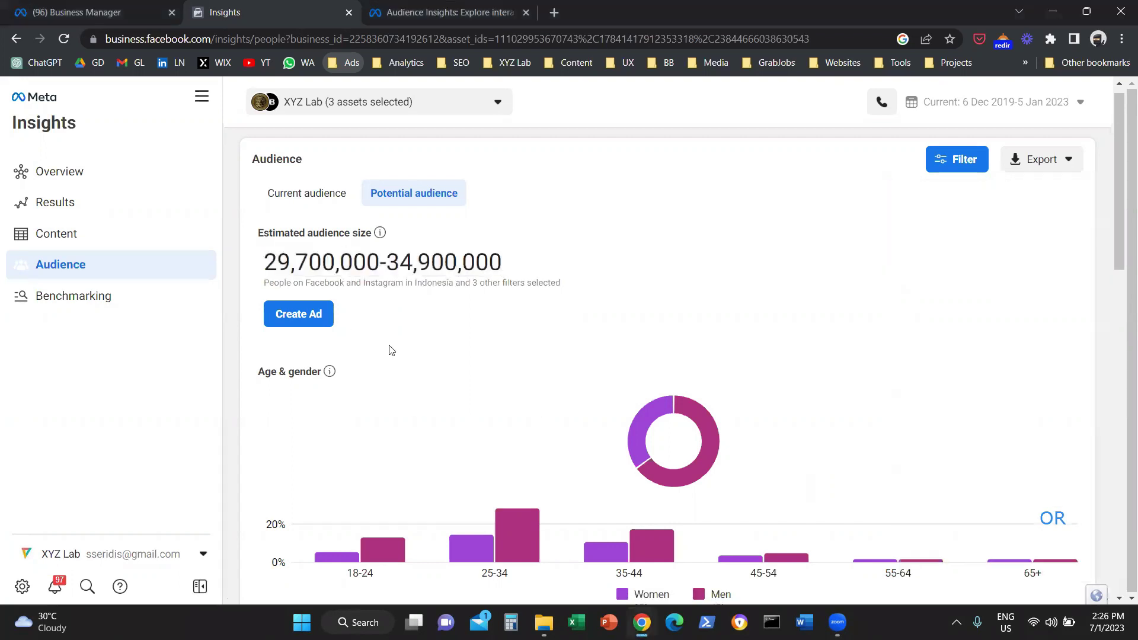
right_click(459, 391)
double_click(357, 251)
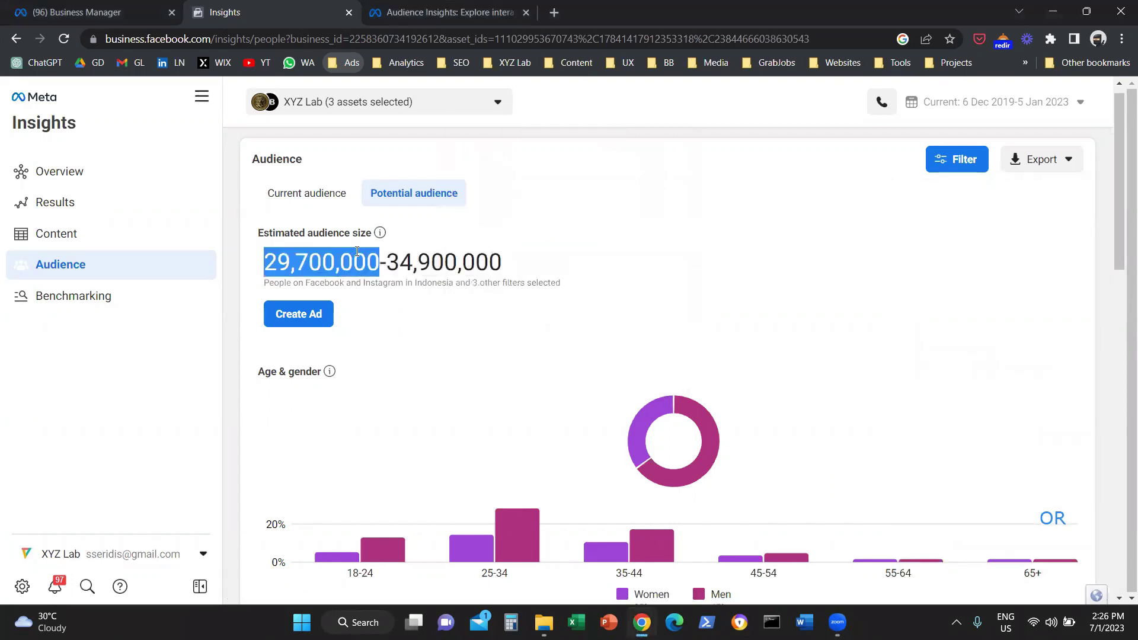
triple_click(357, 251)
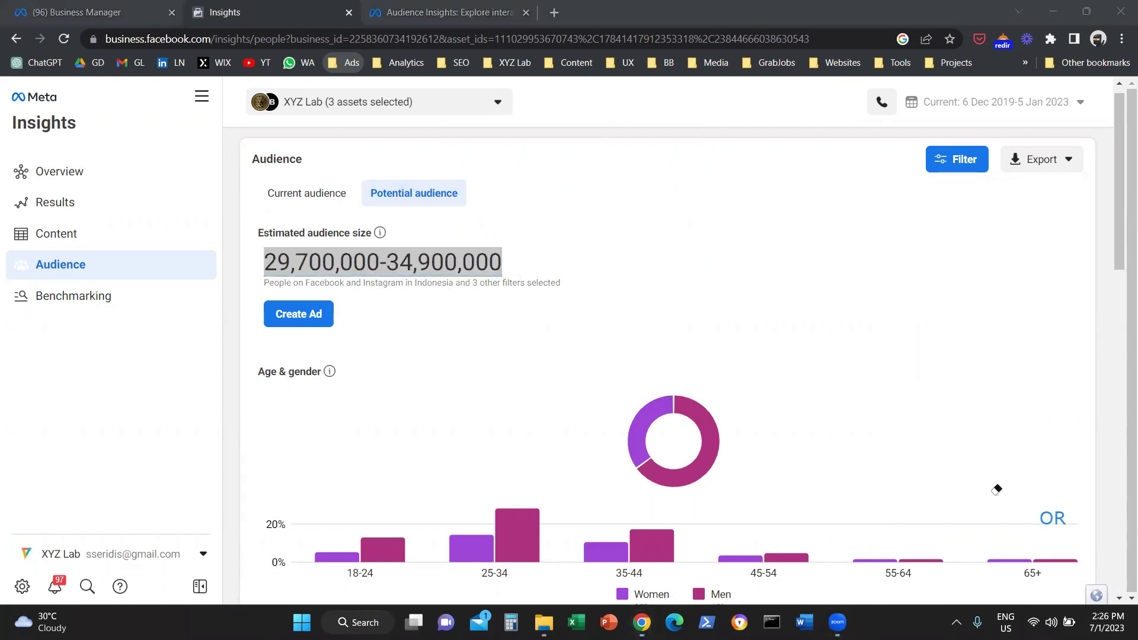
left_click(965, 161)
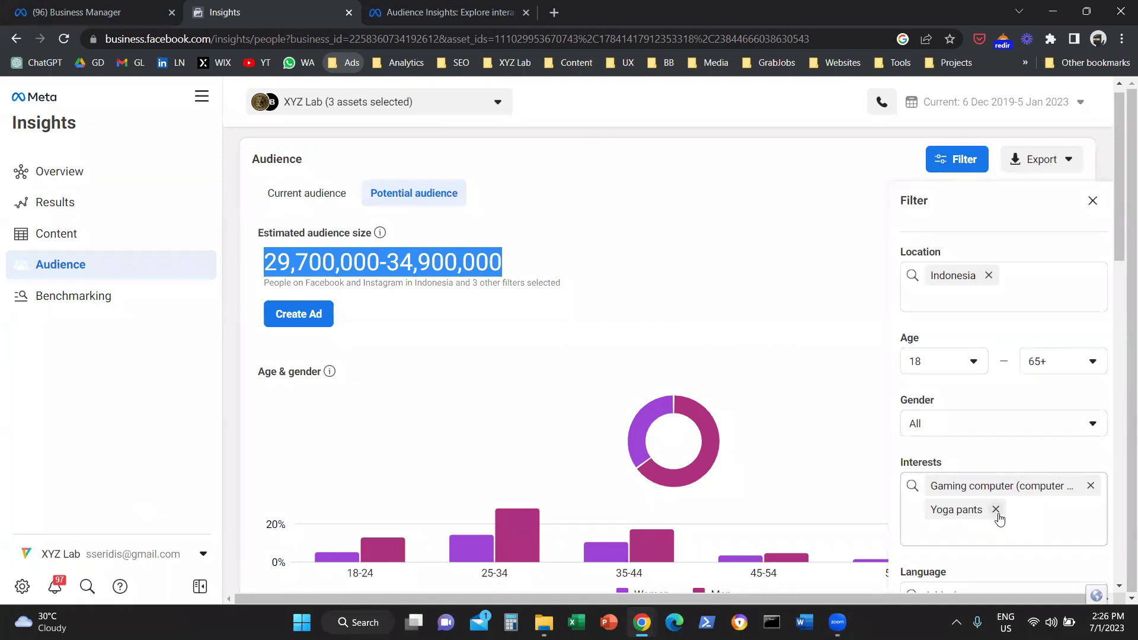
Remove the Yoga pants interest and set gender to Men, leaving 19,300,000–22,700,000 people
left_click(996, 513)
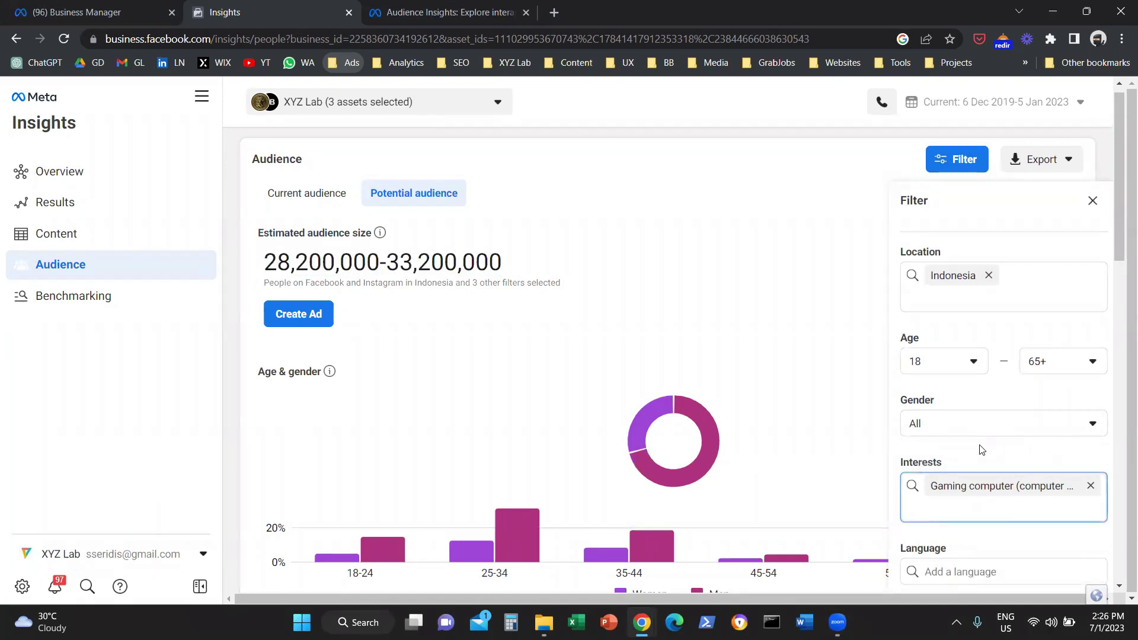
scroll(986, 457, "down", 1)
scroll(991, 463, "up", 1)
left_click(981, 424)
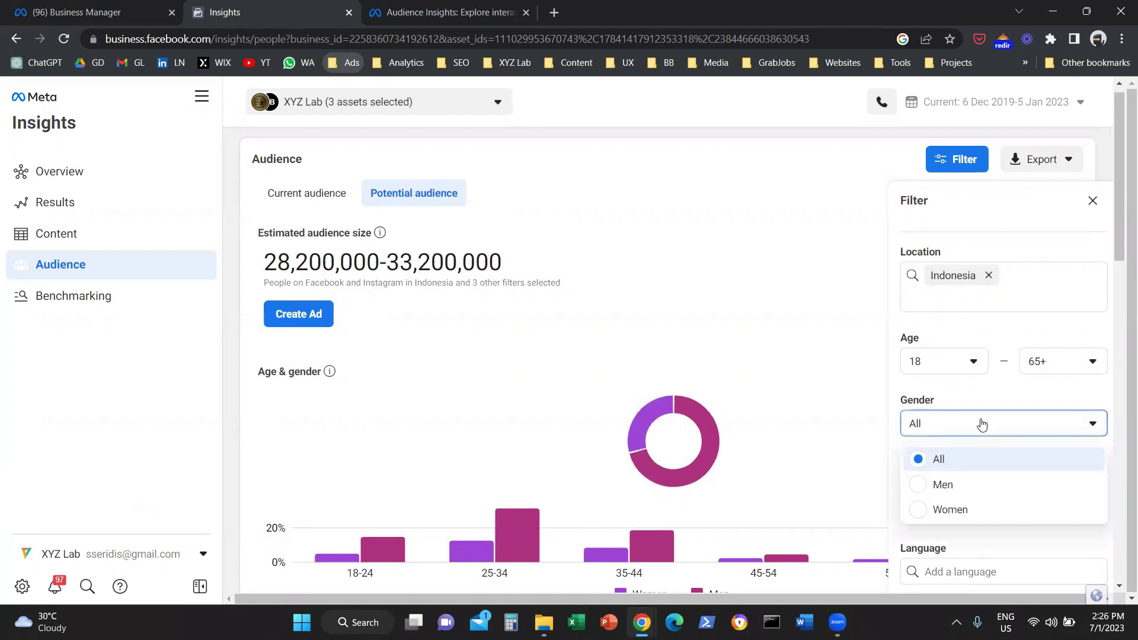
left_click(971, 487)
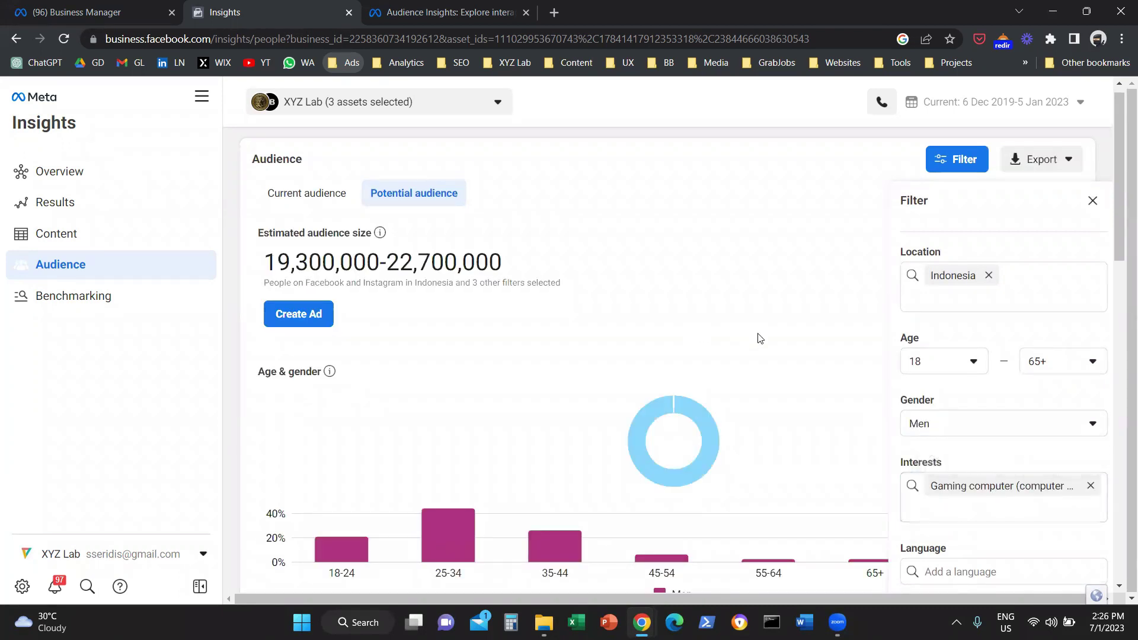
scroll(756, 333, "down", 6)
scroll(711, 352, "up", 5)
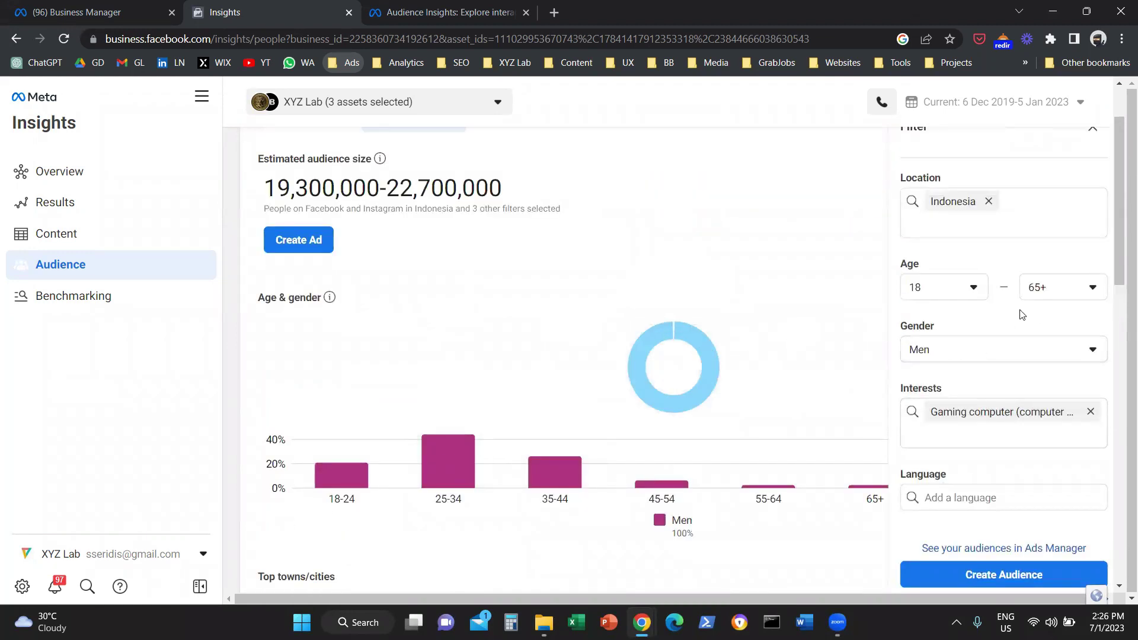
scroll(733, 322, "down", 3)
scroll(1037, 222, "up", 3)
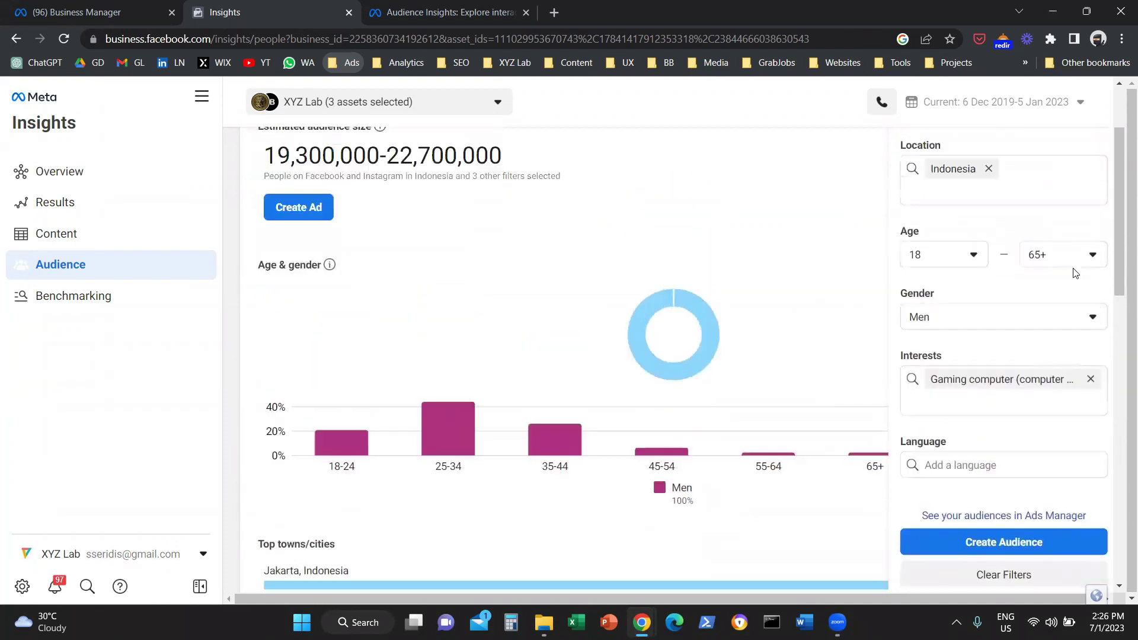
left_click(1079, 285)
Cap the age range at 18–24, narrowing the male audience to 6,200,000–7,300,000 people
scroll(1079, 393, "up", 3)
scroll(1073, 409, "up", 8)
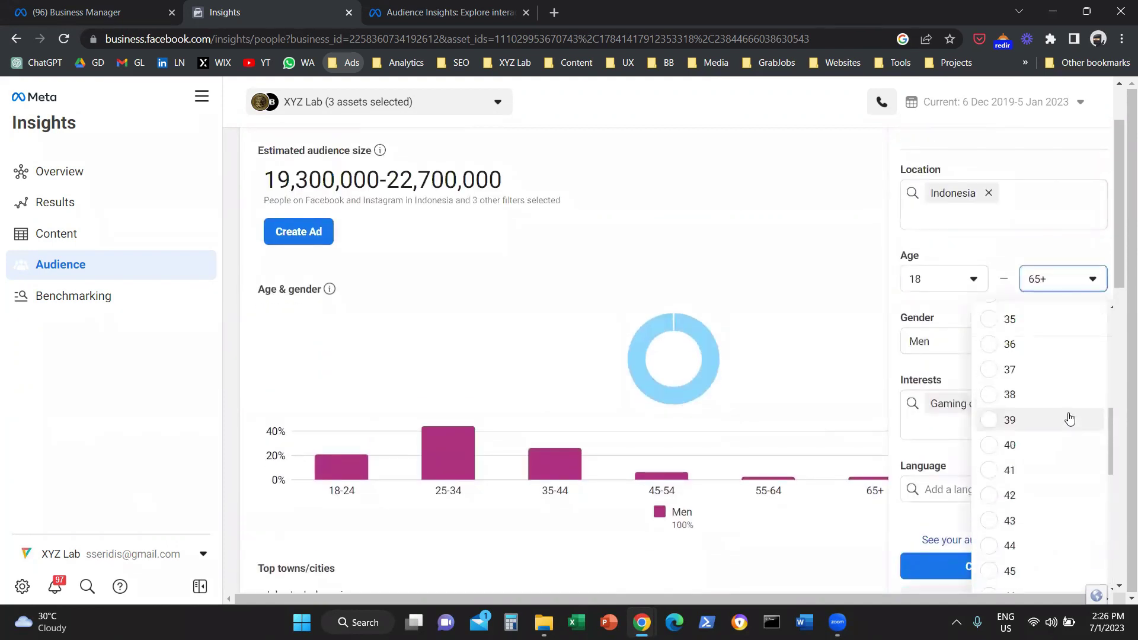
left_click(1029, 338)
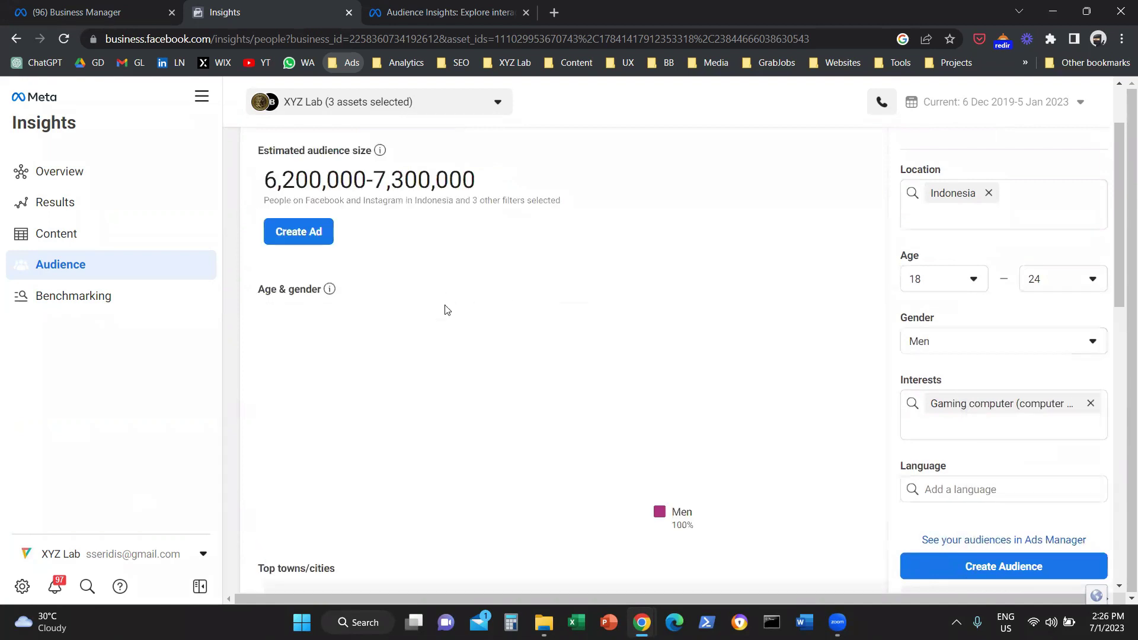
Review the top towns/cities, top countries and top Pages for men aged 18–24
scroll(447, 345, "down", 9)
scroll(447, 350, "up", 3)
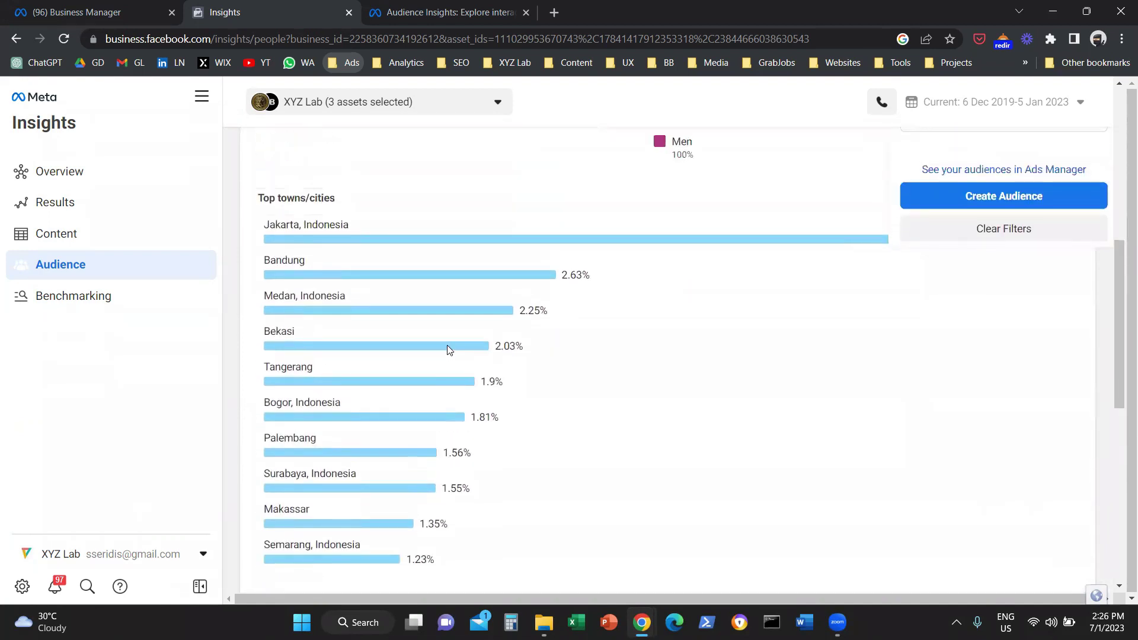
scroll(447, 346, "down", 6)
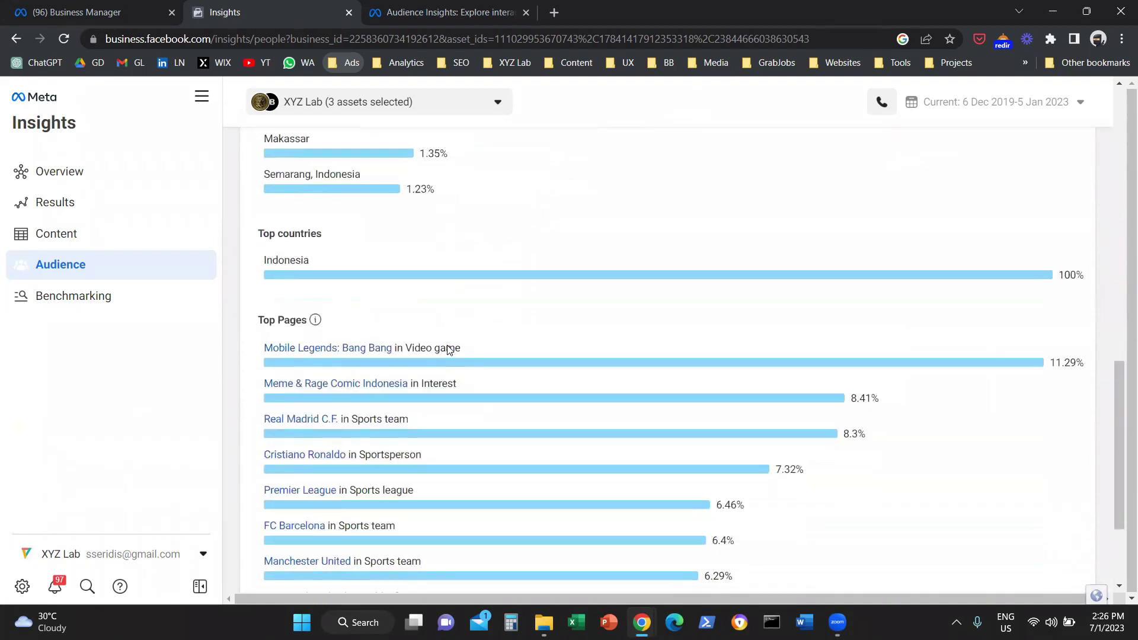
scroll(449, 349, "down", 3)
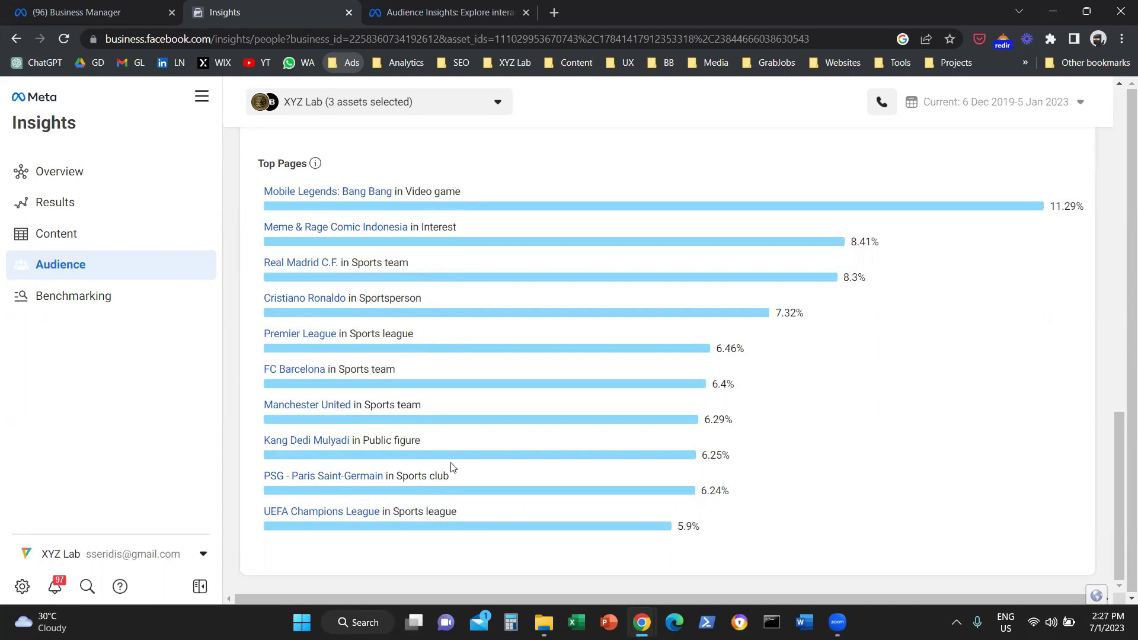
scroll(460, 465, "up", 10)
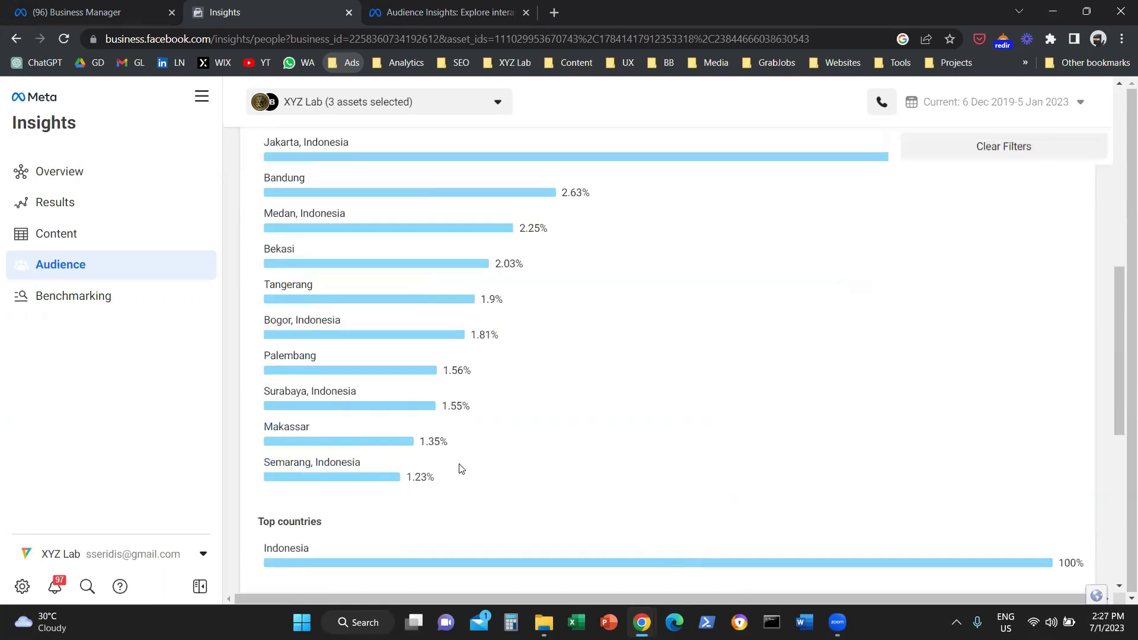
scroll(463, 467, "up", 5)
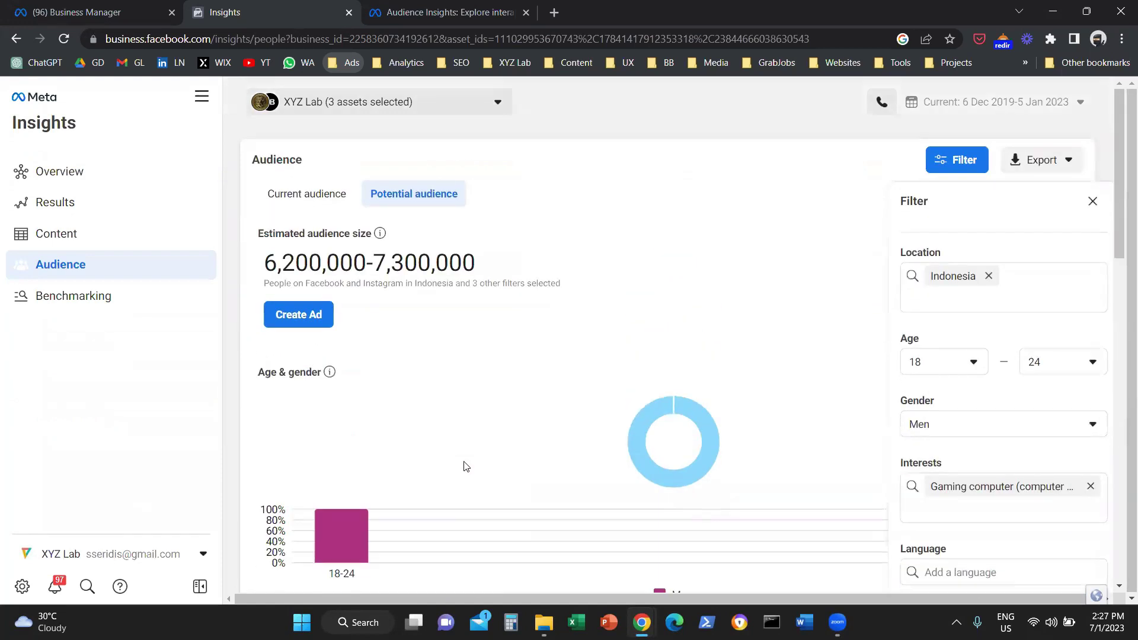
scroll(499, 424, "down", 1)
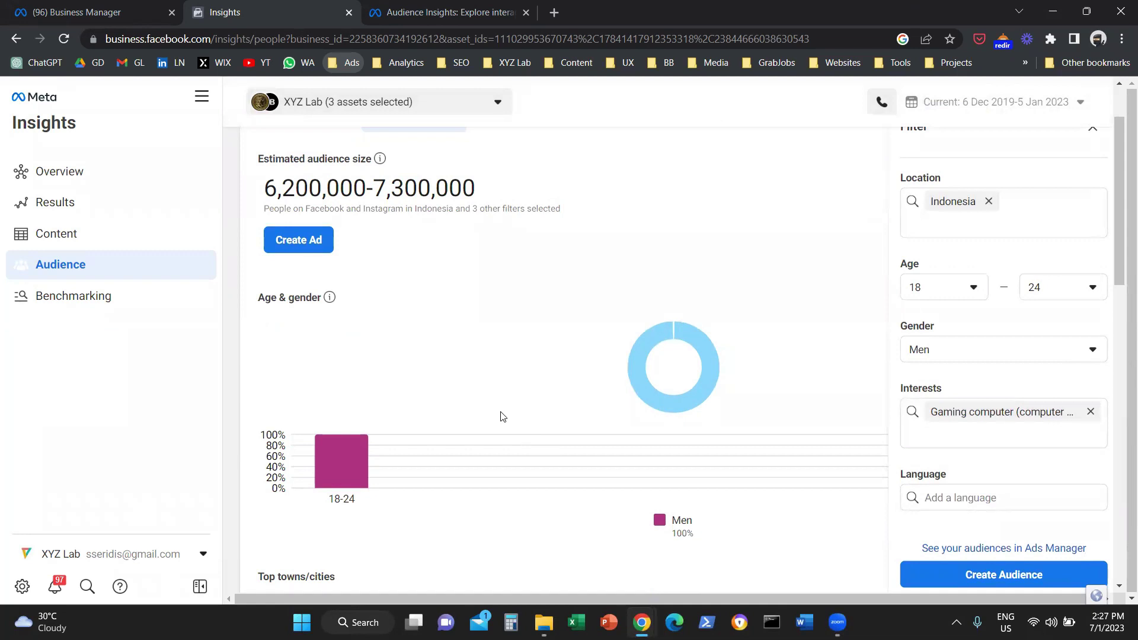
scroll(500, 416, "up", 1)
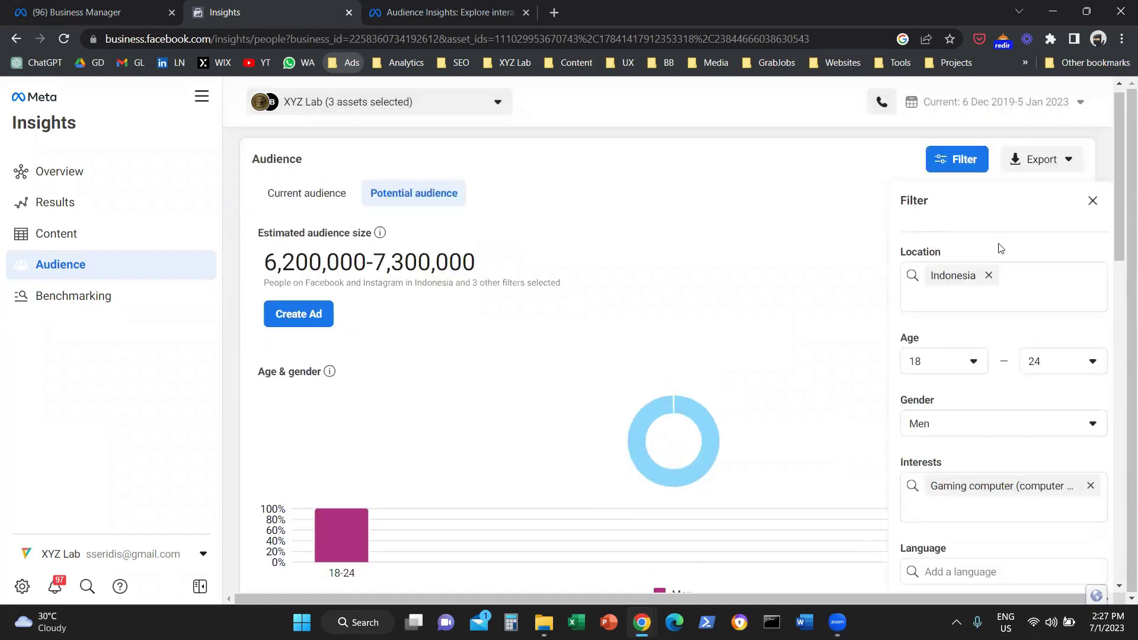
Restore the upper age limit to 65+ for an 18–65+ range
left_click(1062, 361)
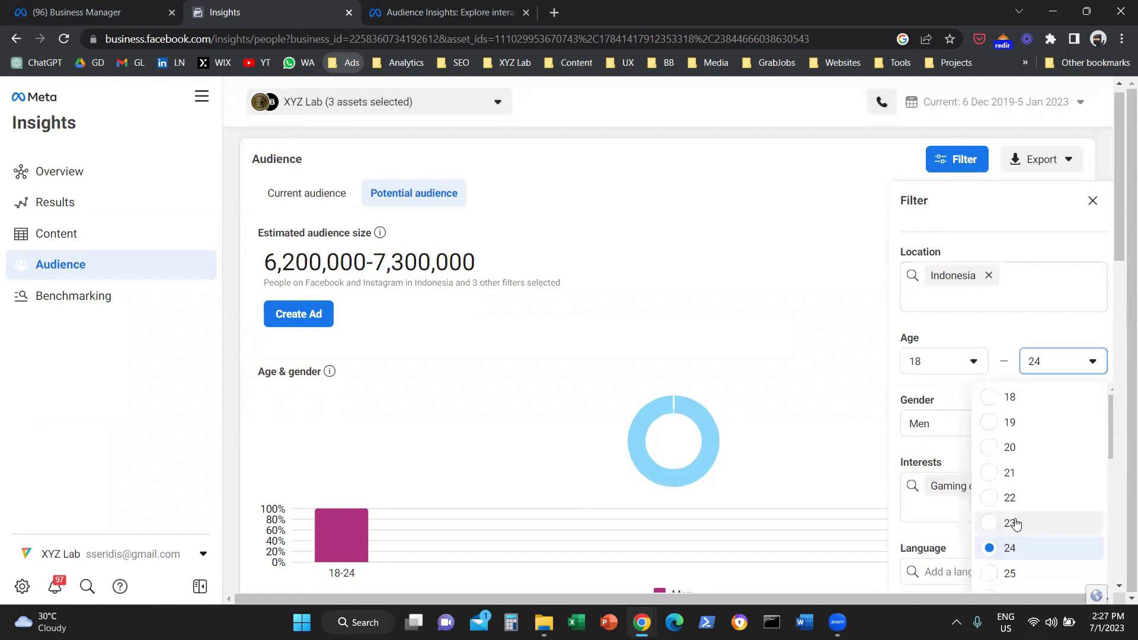
scroll(1009, 536, "down", 15)
scroll(1015, 588, "down", 5)
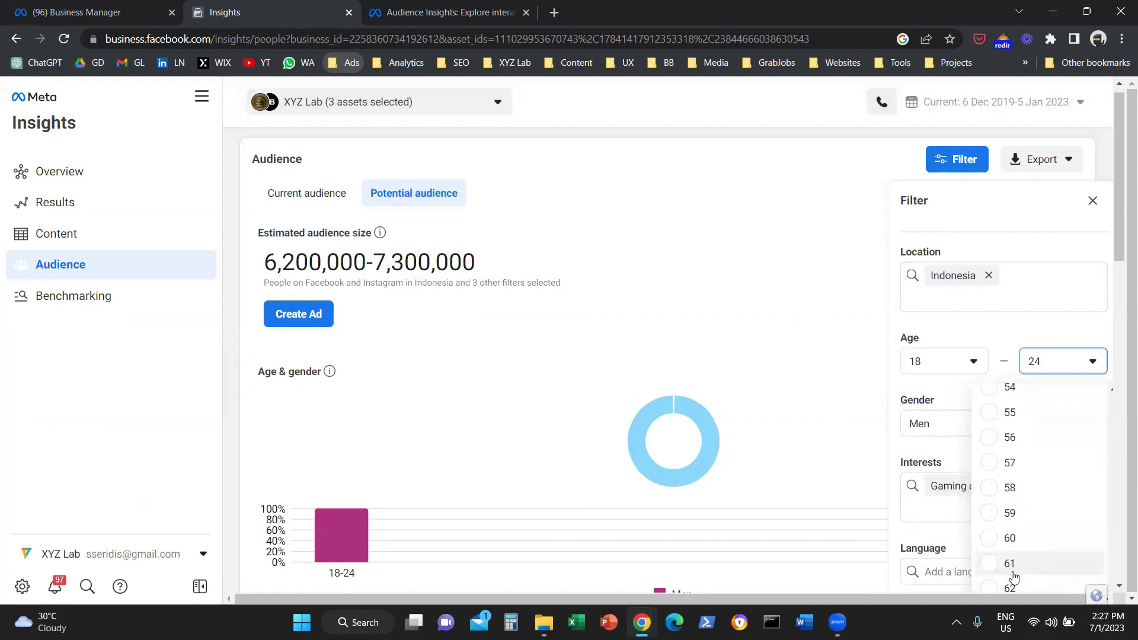
left_click(1002, 516)
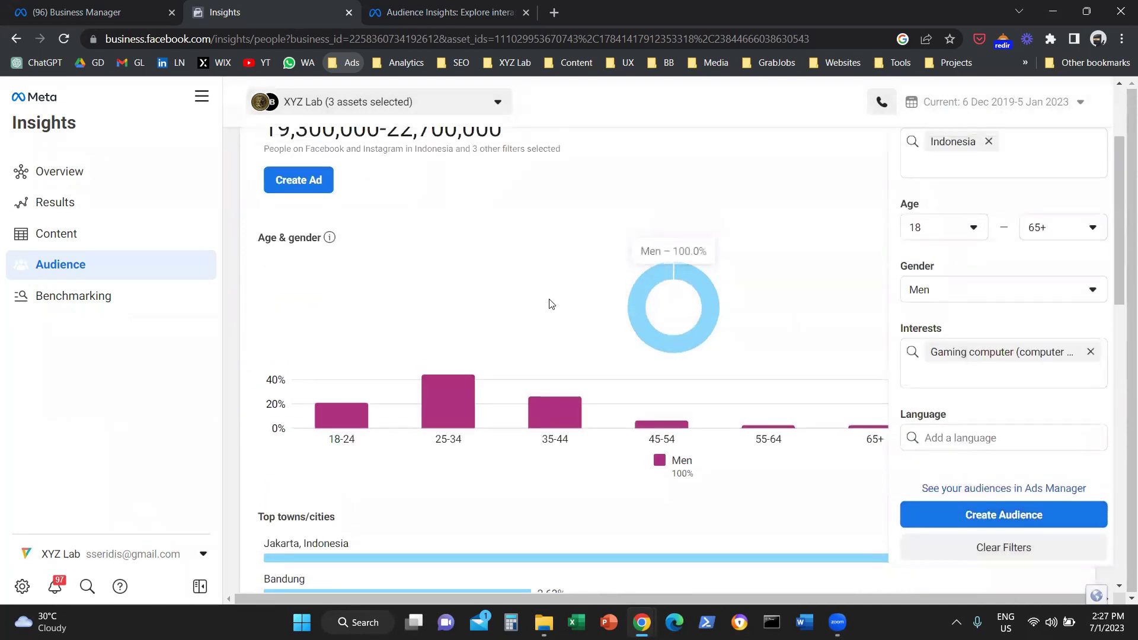
scroll(305, 223, "up", 3)
Compare with current followers: 570 on the Facebook Page and 980 on Instagram
left_click(330, 192)
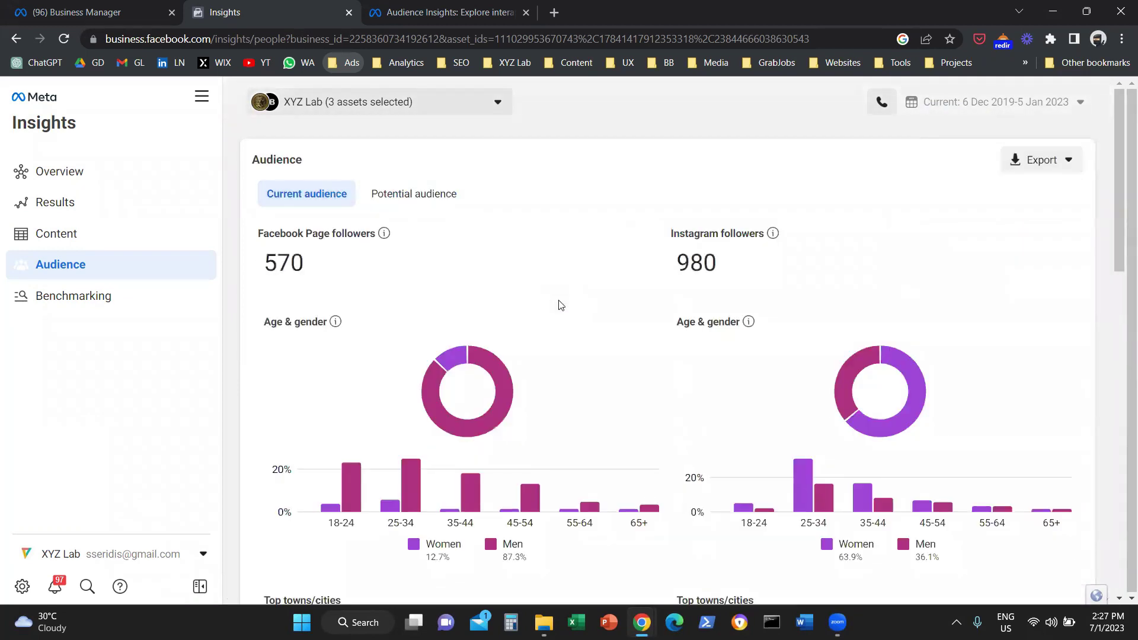
left_click_drag(317, 234, 345, 234)
left_click_drag(704, 233, 730, 235)
Return to Potential audience and bring up the Gender filter choices
left_click(436, 204)
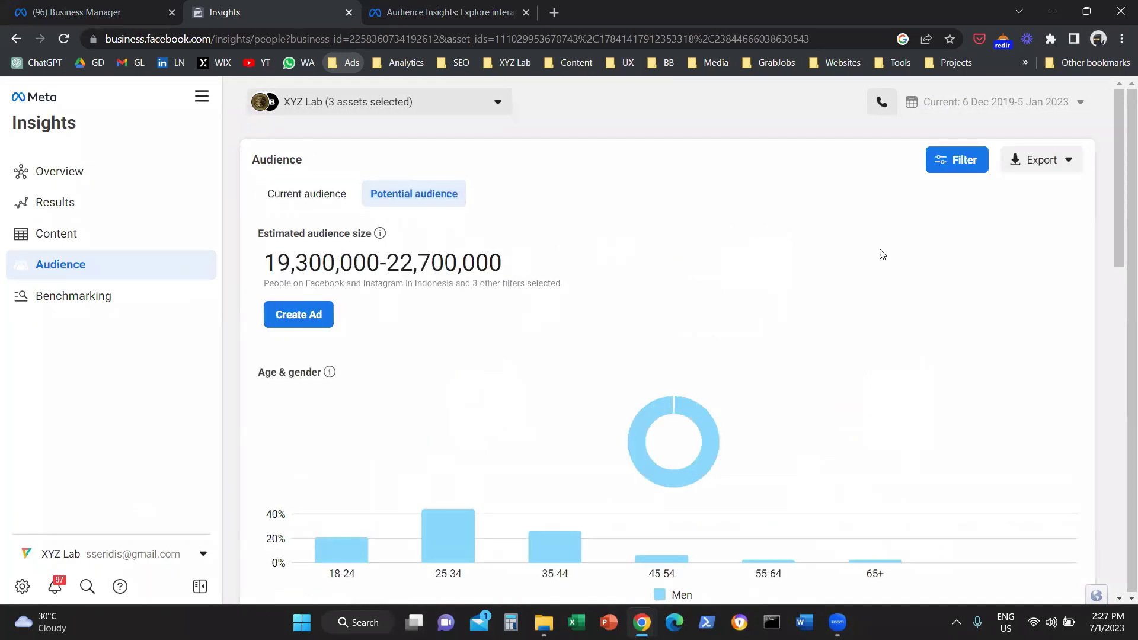
left_click(972, 161)
scroll(975, 450, "down", 4)
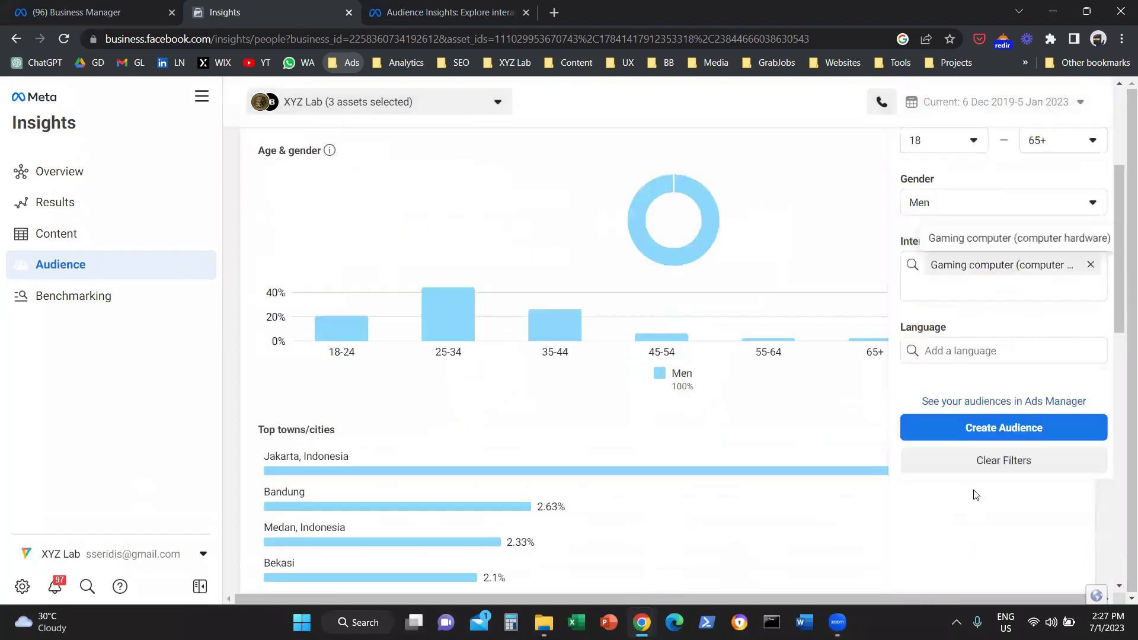
scroll(960, 356, "up", 4)
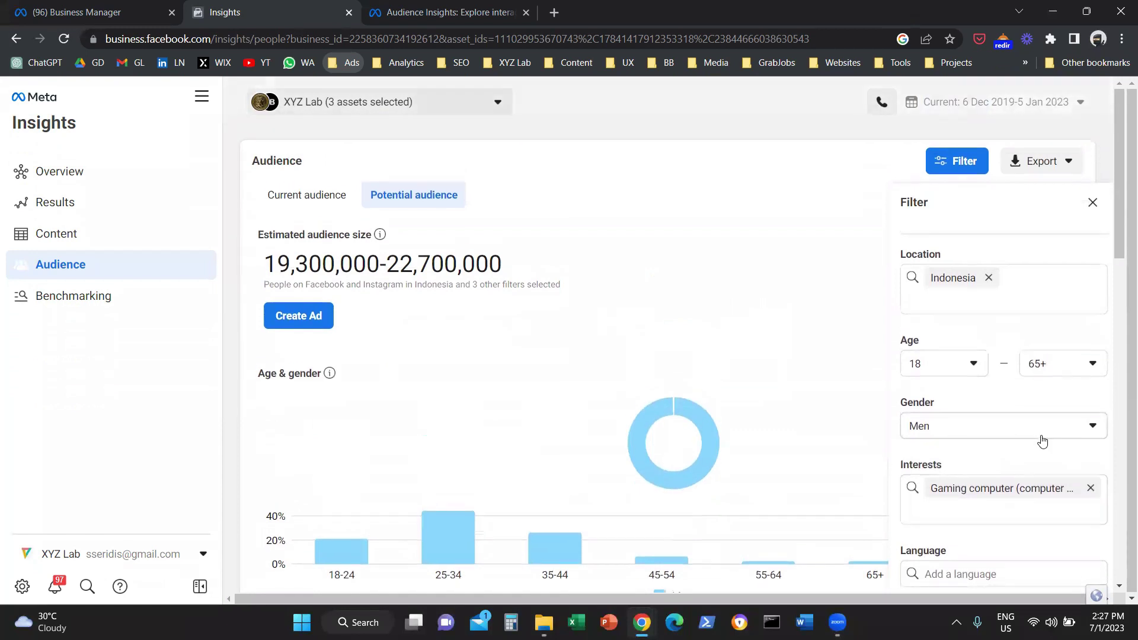
left_click(1021, 436)
Set gender to All and close the filters, showing the 28,200,000–33,200,000 estimate
left_click(960, 461)
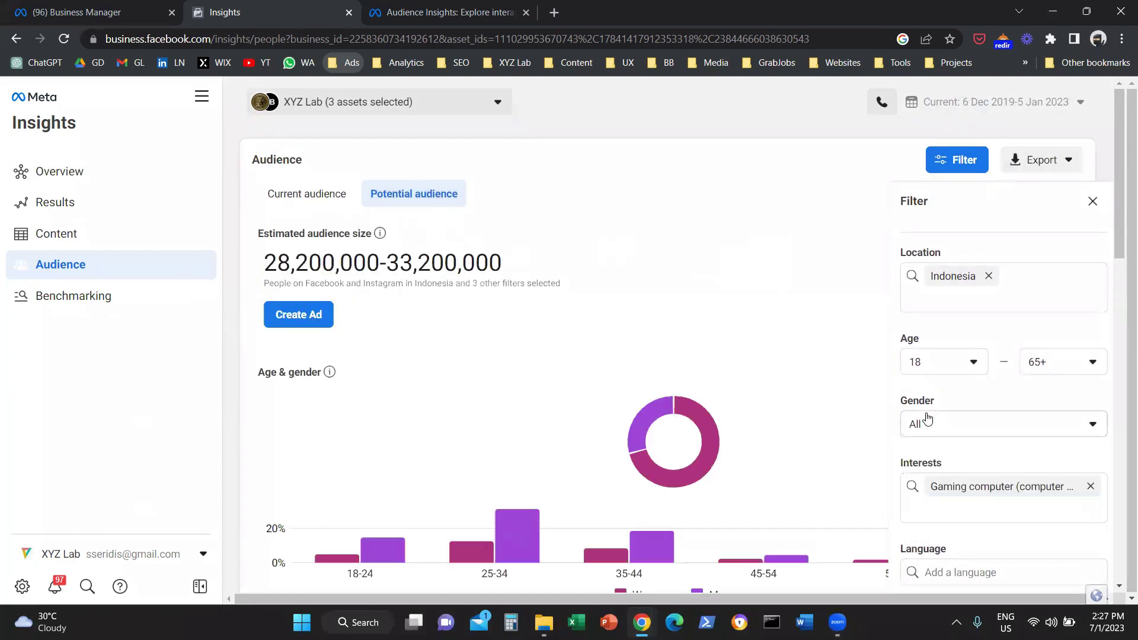
left_click(564, 257)
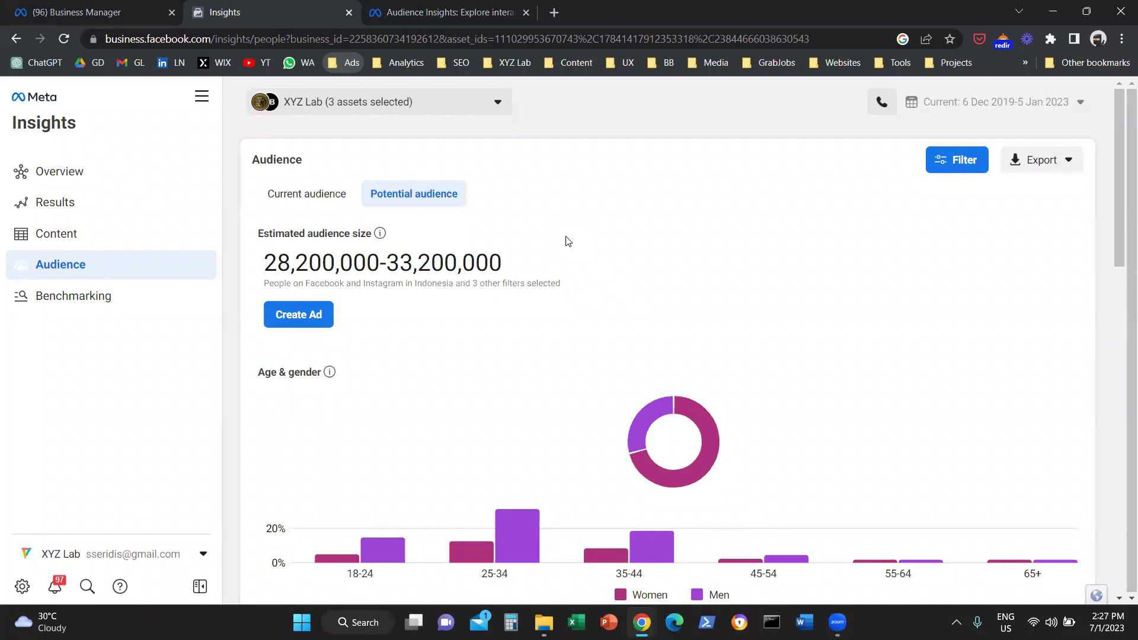
triple_click(568, 240)
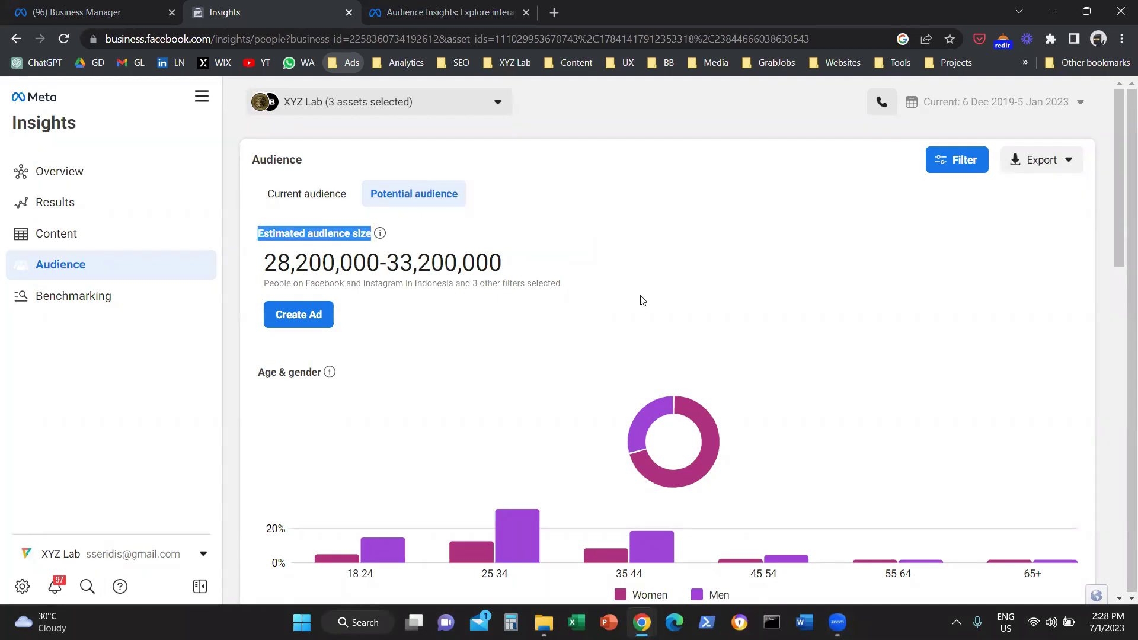